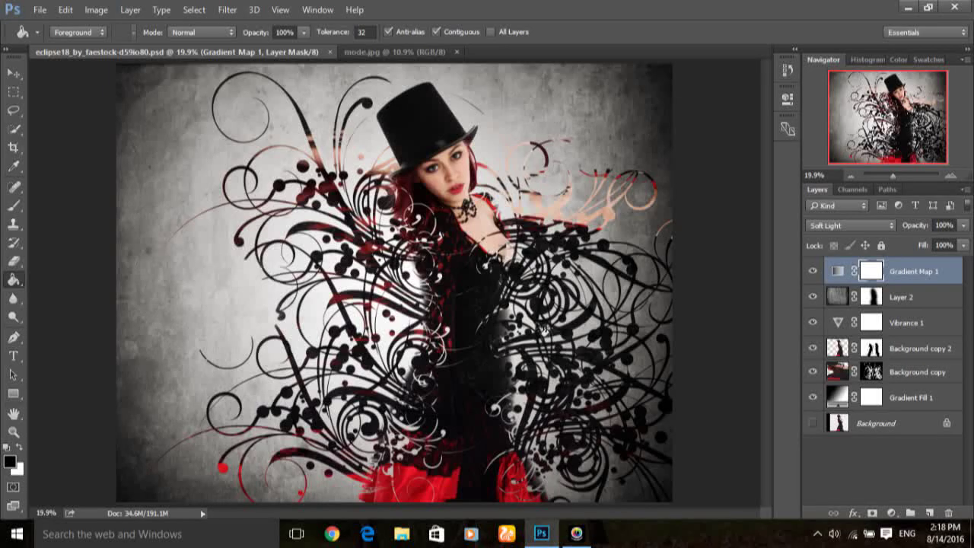
# Switch to the mode.jpg document and unlock its background layer as Layer 0
pyautogui.scroll(1, 540, 327)
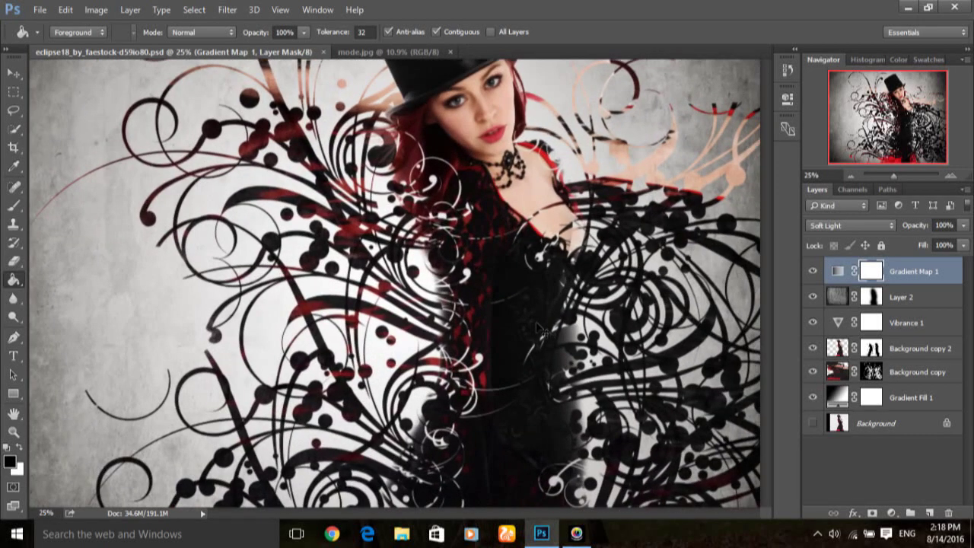
pyautogui.scroll(-2, 540, 327)
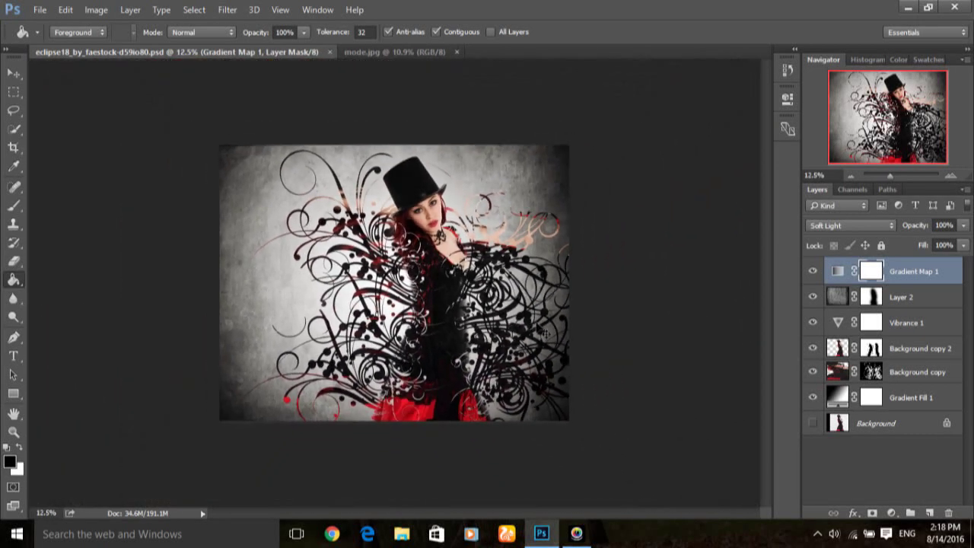
pyautogui.scroll(1, 545, 334)
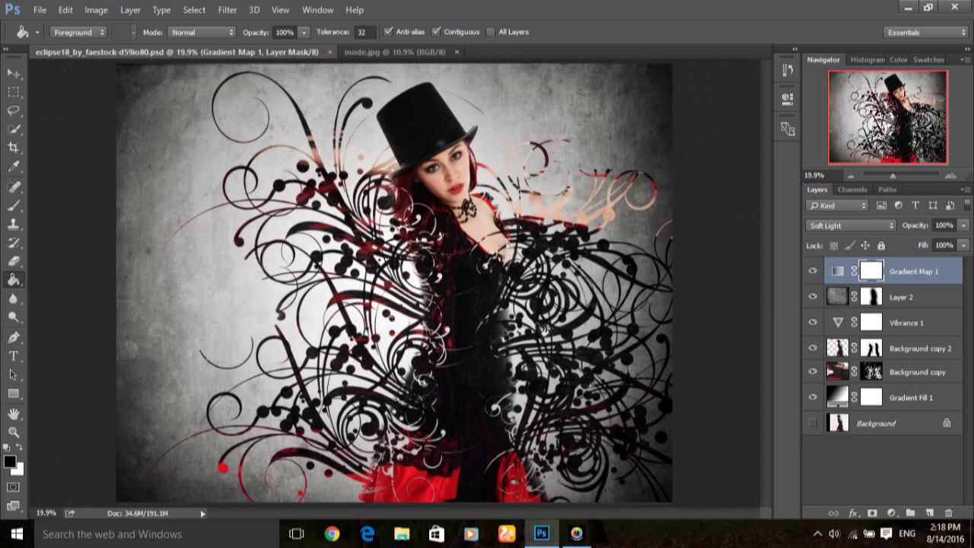
pyautogui.scroll(1, 545, 331)
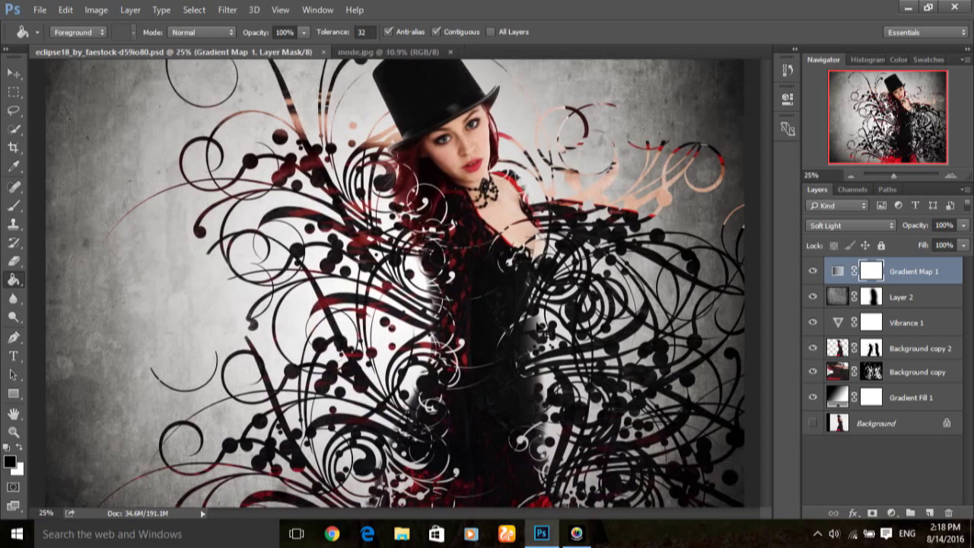
pyautogui.scroll(-2, 545, 331)
pyautogui.scroll(1, 544, 331)
pyautogui.scroll(1, 544, 331)
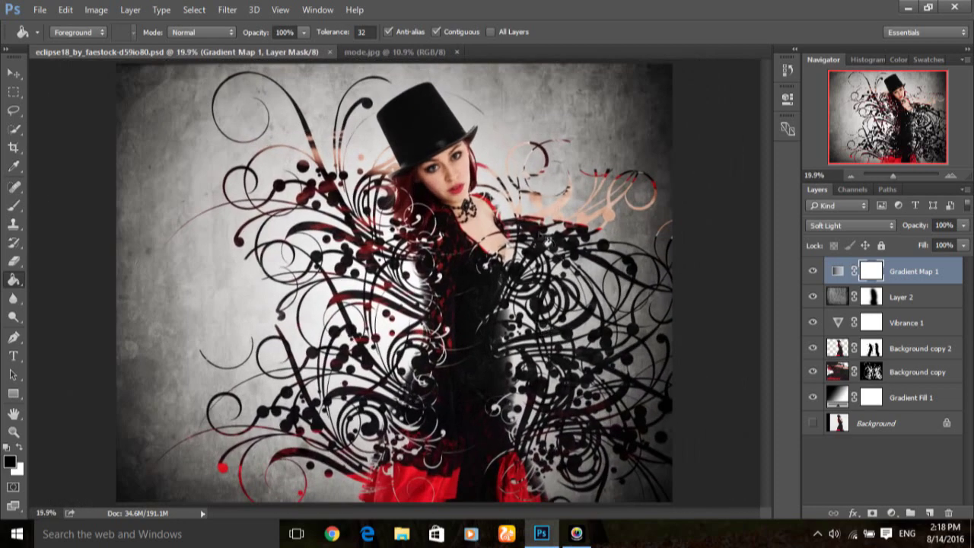
pyautogui.click(410, 56)
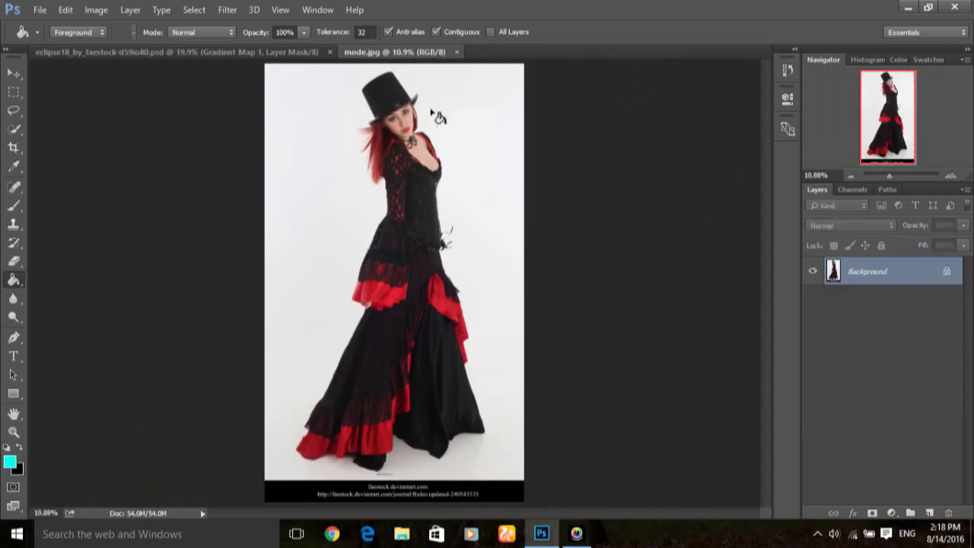
pyautogui.click(946, 272)
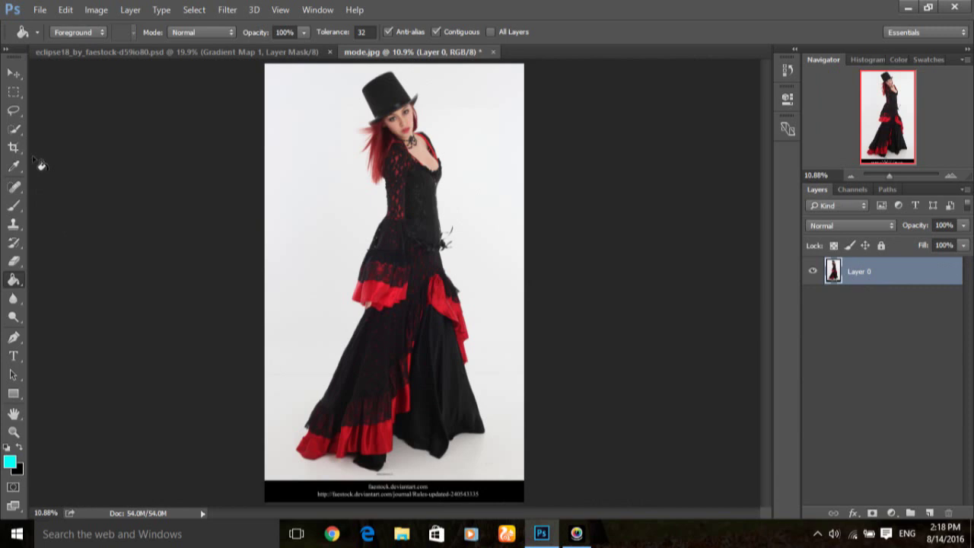
# Crop the photo shorter at the bottom and wider at both sides, leaving transparent strips
pyautogui.click(14, 149)
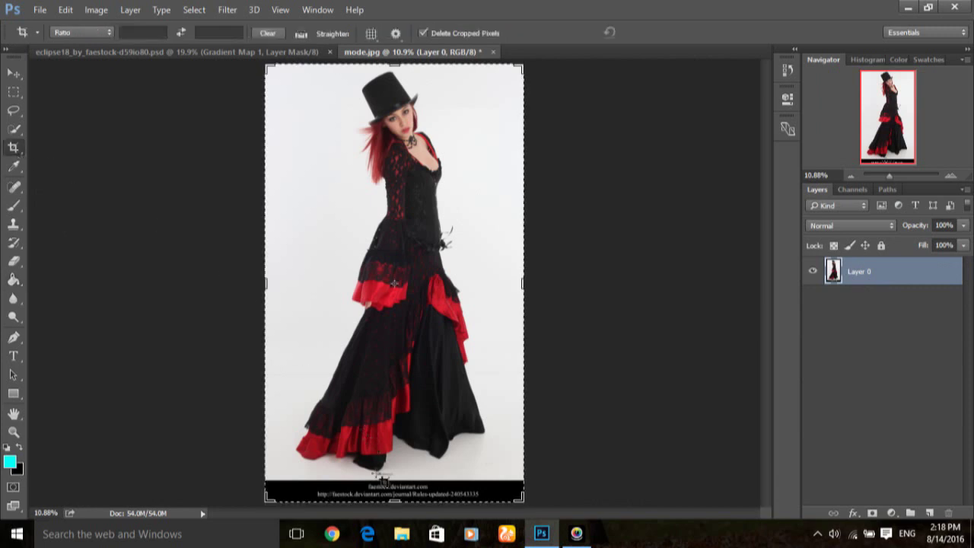
pyautogui.moveTo(394, 500); pyautogui.dragTo(395, 404)
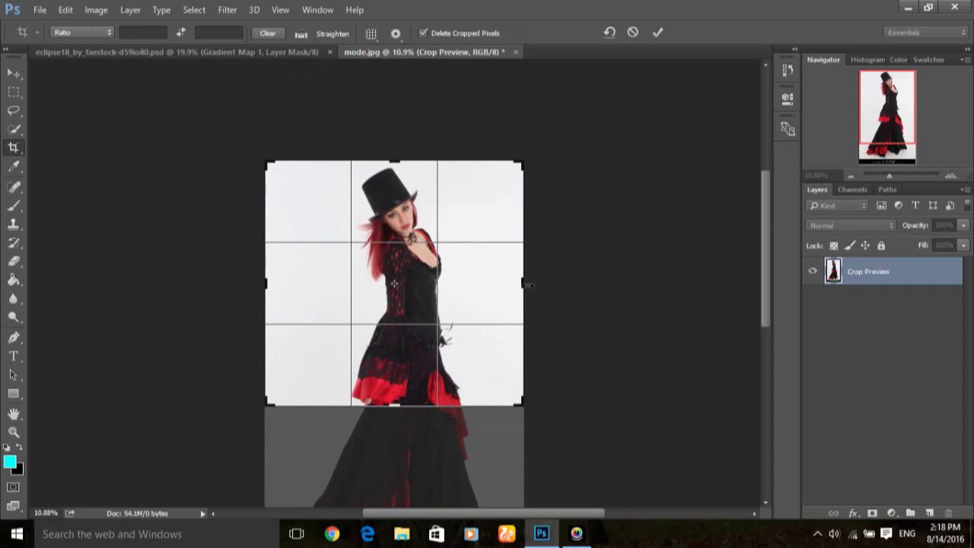
pyautogui.moveTo(524, 284); pyautogui.dragTo(559, 285)
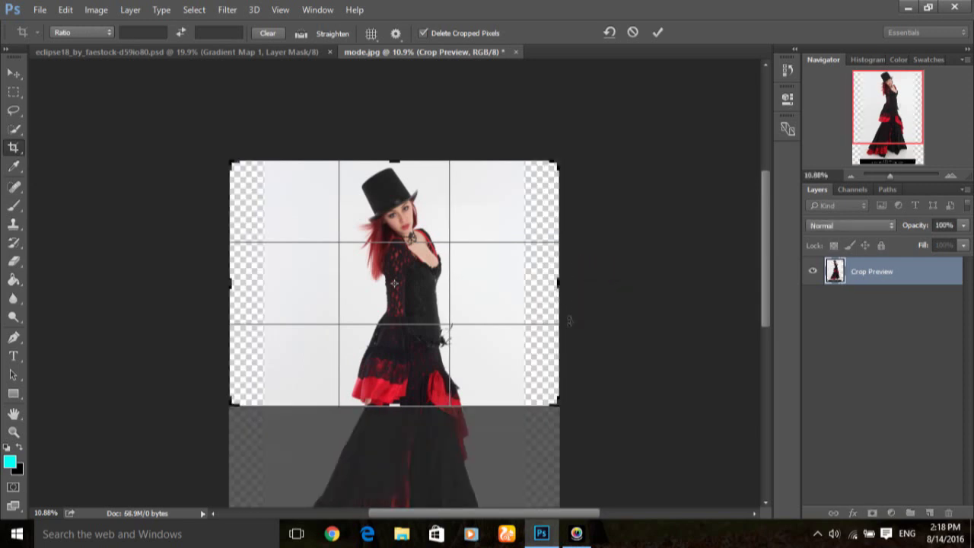
pyautogui.press('Return')
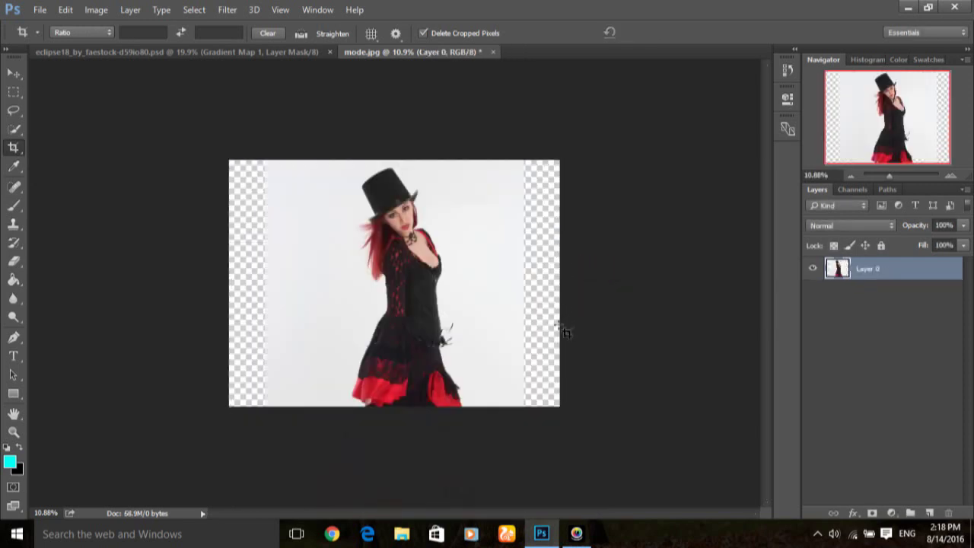
pyautogui.hotkey('ctrl', '0')
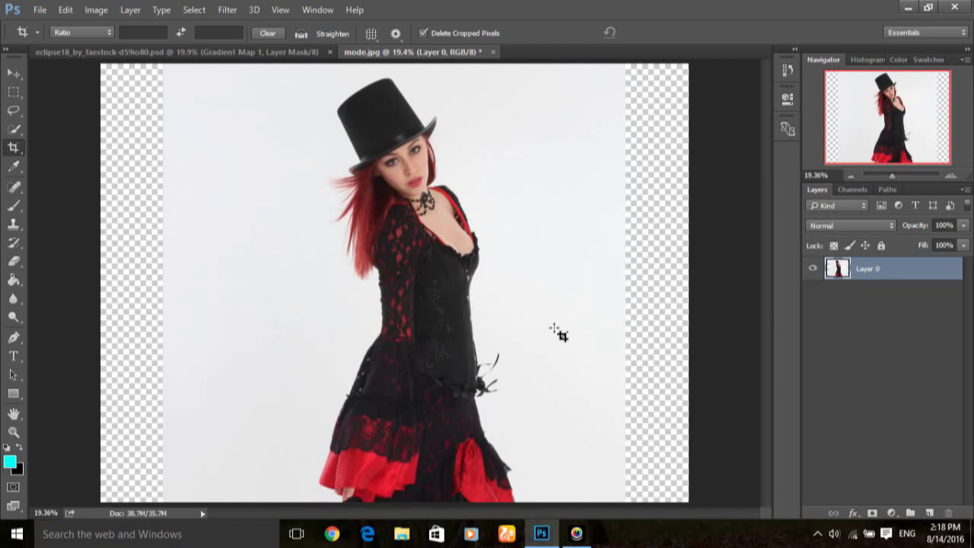
# Quick-select the model's dress, torso and loose red hair strands, then bring up Refine Edge
pyautogui.click(15, 131)
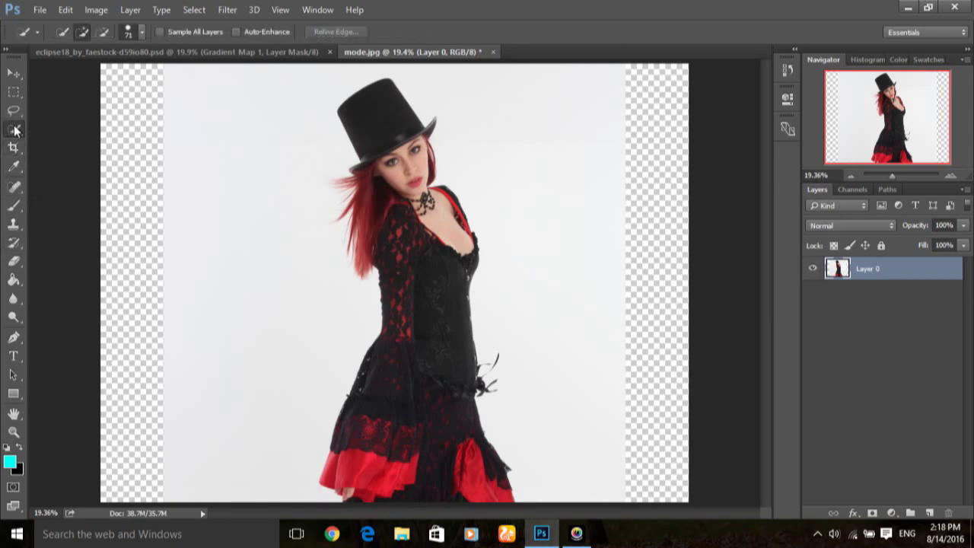
pyautogui.click(142, 32)
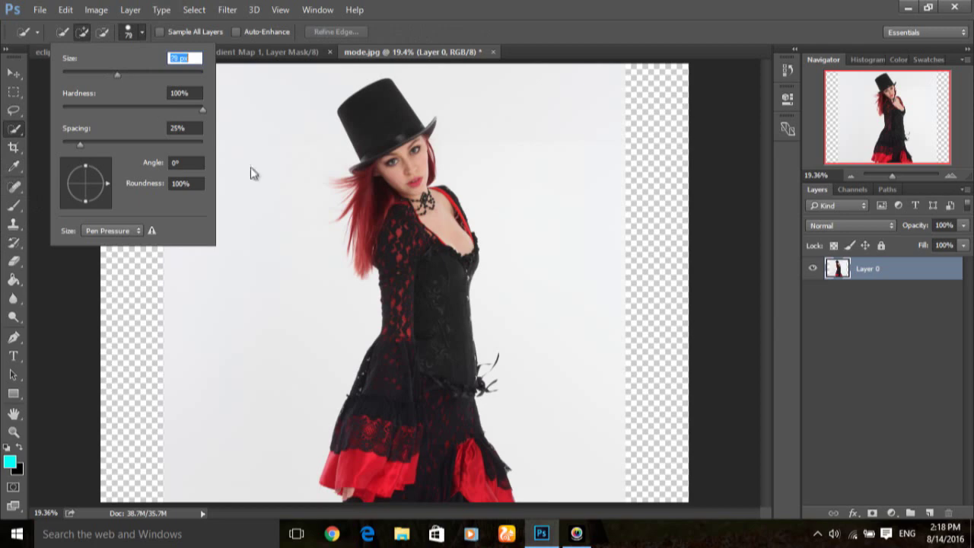
pyautogui.click(423, 354)
pyautogui.moveTo(421, 392)
pyautogui.mouseDown()
pyautogui.moveTo(395, 468)
pyautogui.moveTo(374, 473)
pyautogui.moveTo(421, 363)
pyautogui.moveTo(385, 133)
pyautogui.moveTo(409, 200)
pyautogui.moveTo(432, 221)
pyautogui.mouseUp()
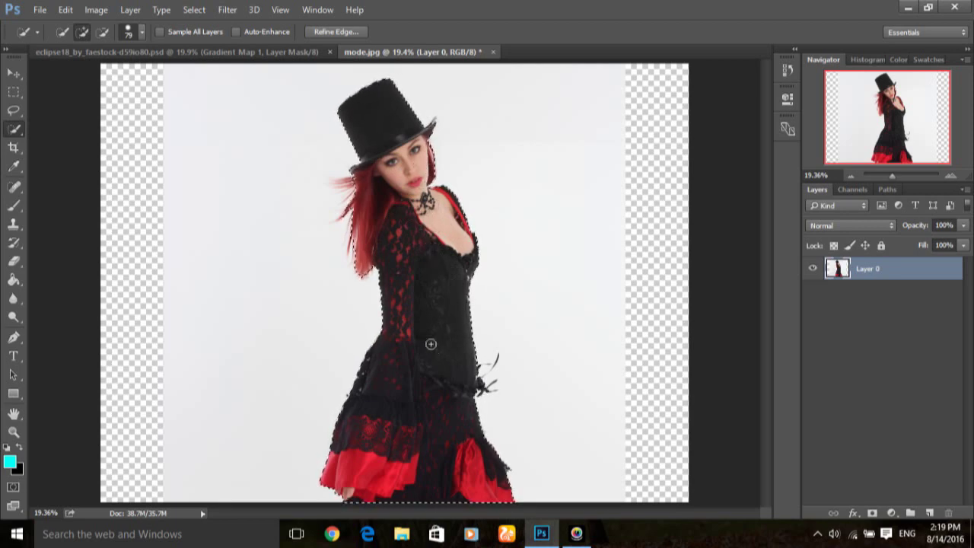
pyautogui.moveTo(353, 187); pyautogui.dragTo(333, 179)
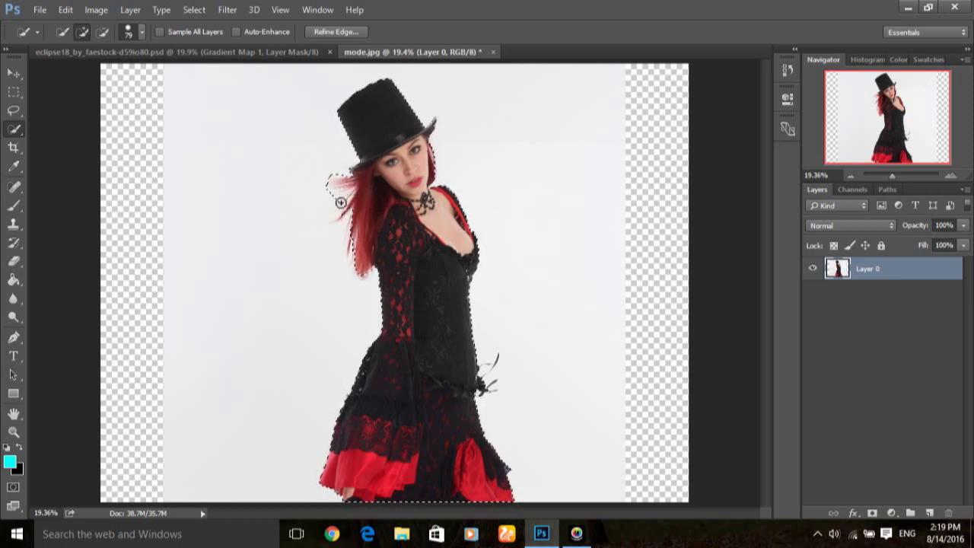
pyautogui.moveTo(328, 194)
pyautogui.mouseDown()
pyautogui.moveTo(345, 219)
pyautogui.moveTo(349, 252)
pyautogui.mouseUp()
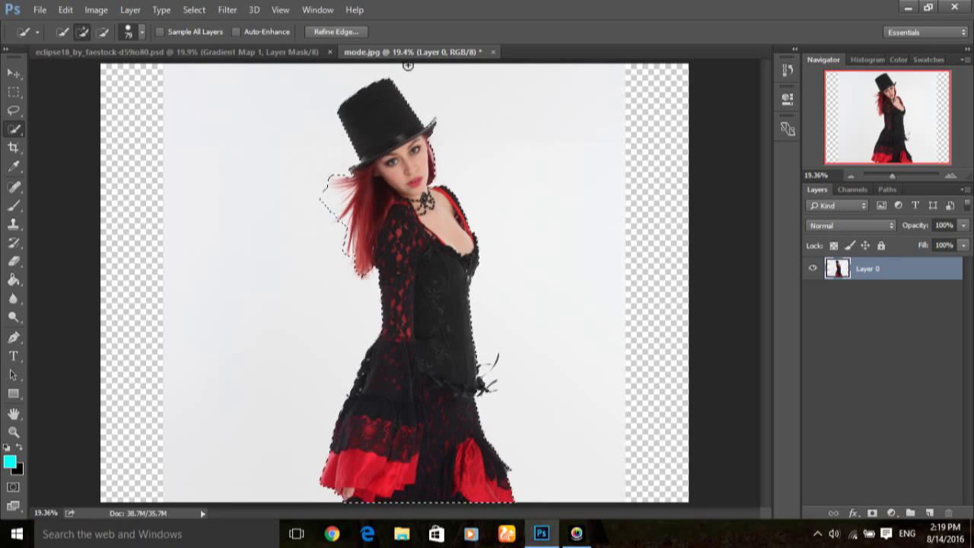
pyautogui.click(336, 32)
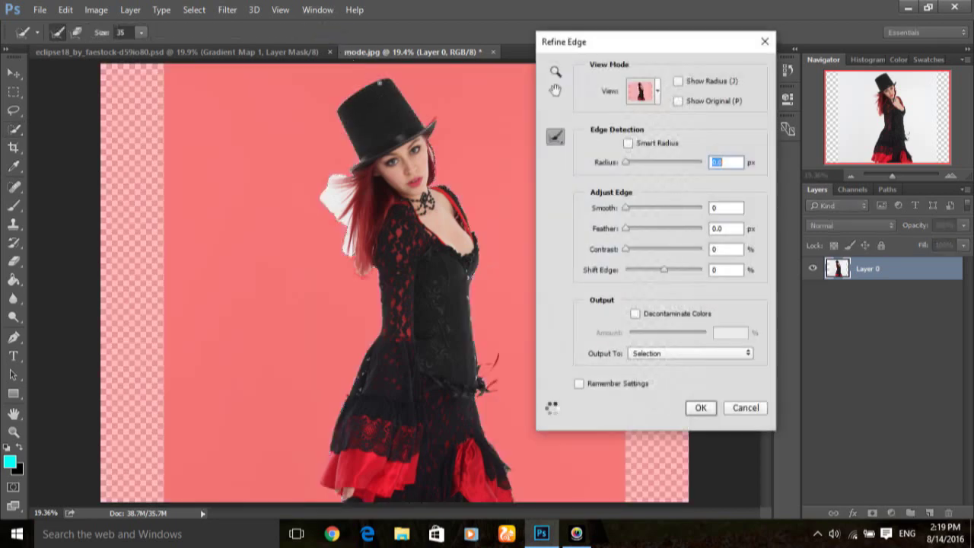
# Keep the Overlay preview and enlarge the Refine Radius brush to 137
pyautogui.click(660, 92)
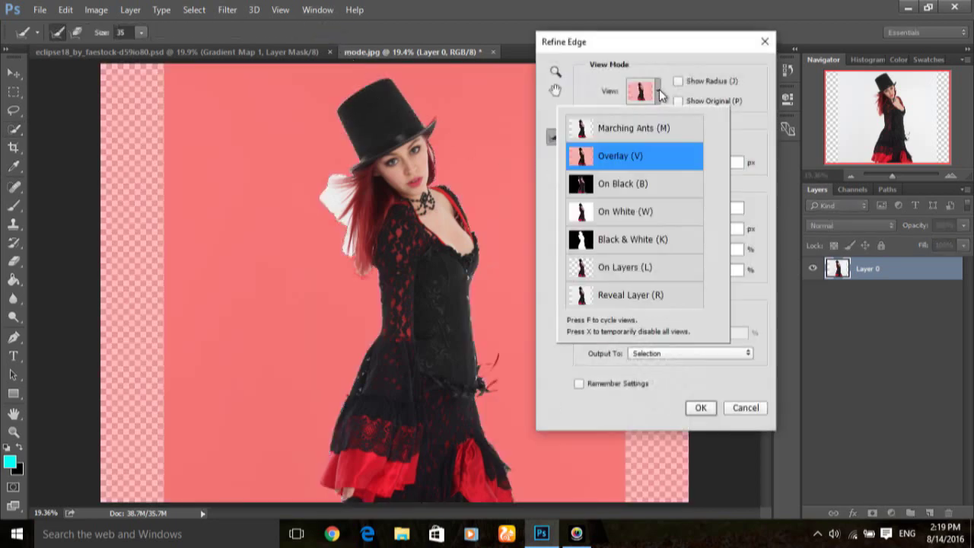
pyautogui.click(637, 157)
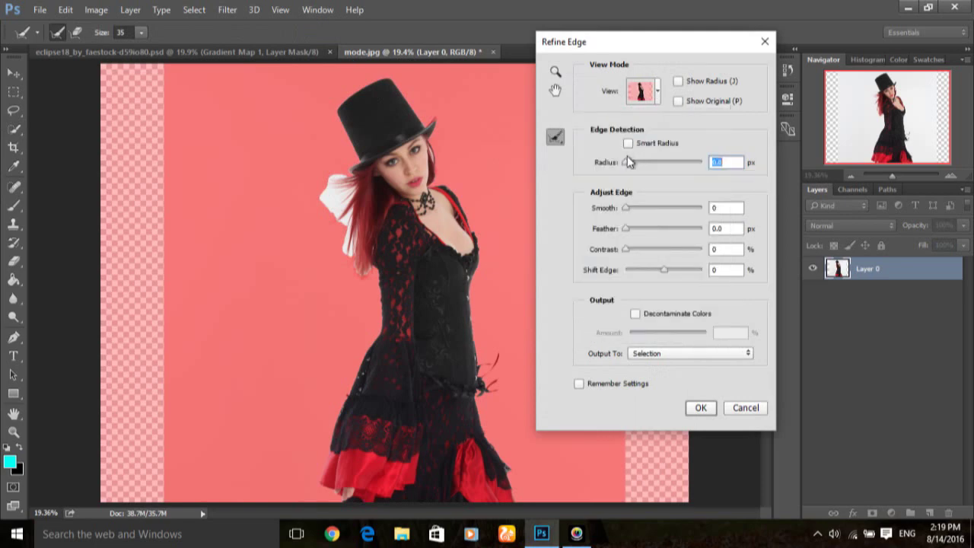
pyautogui.click(140, 32)
pyautogui.click(188, 53)
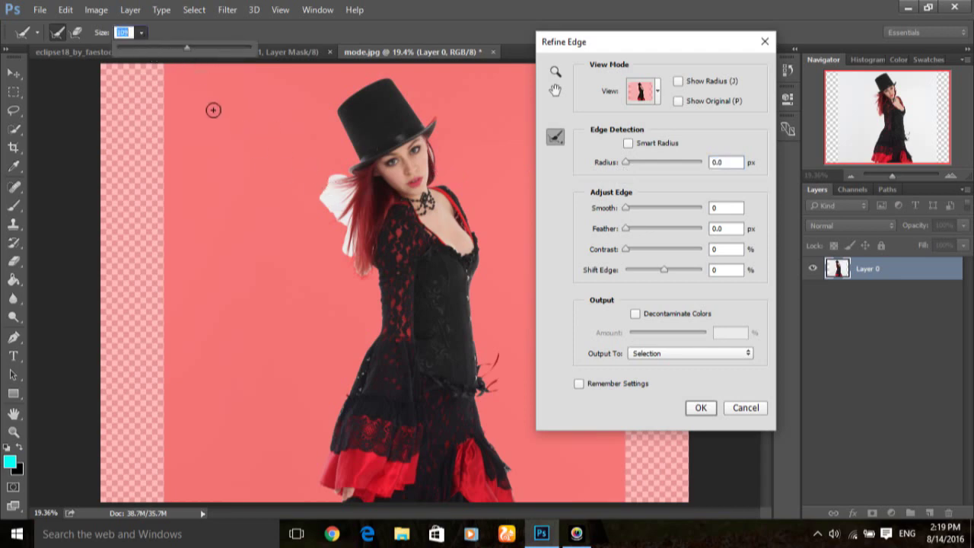
pyautogui.moveTo(193, 49); pyautogui.dragTo(197, 50)
pyautogui.moveTo(322, 180); pyautogui.dragTo(336, 223)
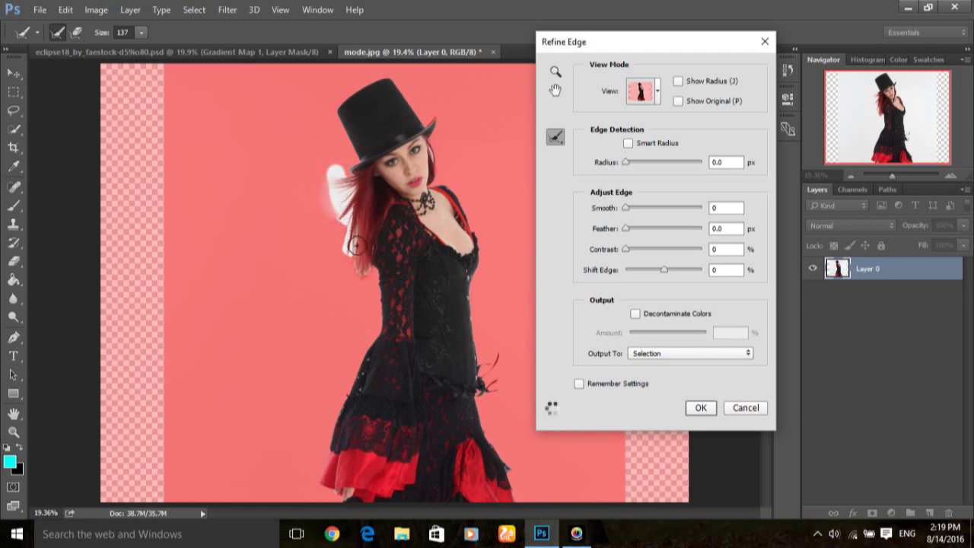
# Paint out the white fringe beside and below the hair and along the arm
pyautogui.moveTo(336, 223); pyautogui.dragTo(340, 220)
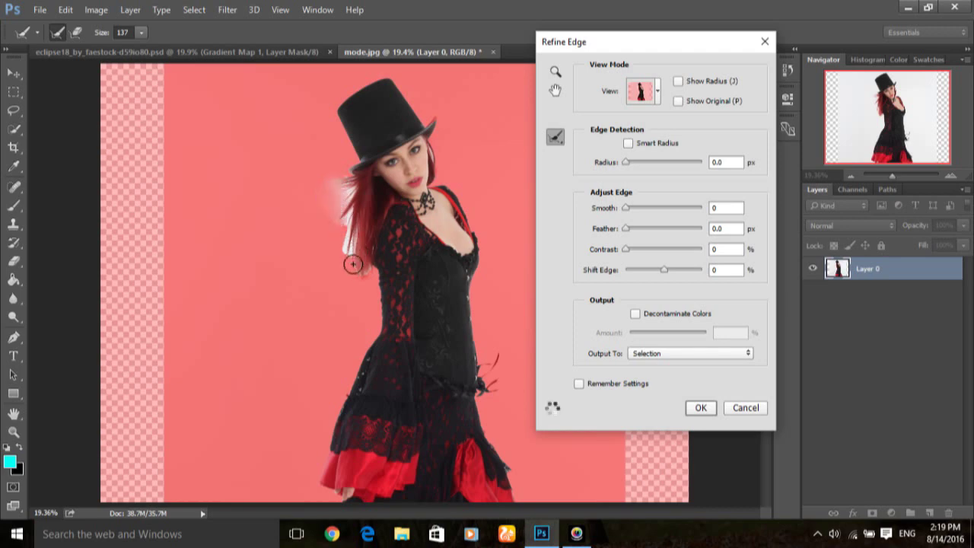
pyautogui.moveTo(353, 268); pyautogui.dragTo(355, 274)
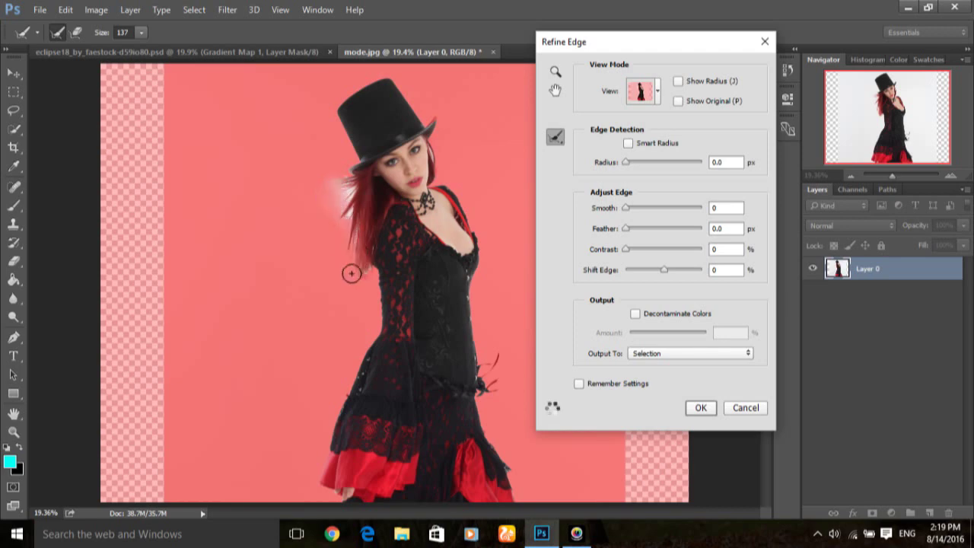
pyautogui.moveTo(347, 225)
pyautogui.mouseDown()
pyautogui.moveTo(333, 240)
pyautogui.moveTo(330, 211)
pyautogui.mouseUp()
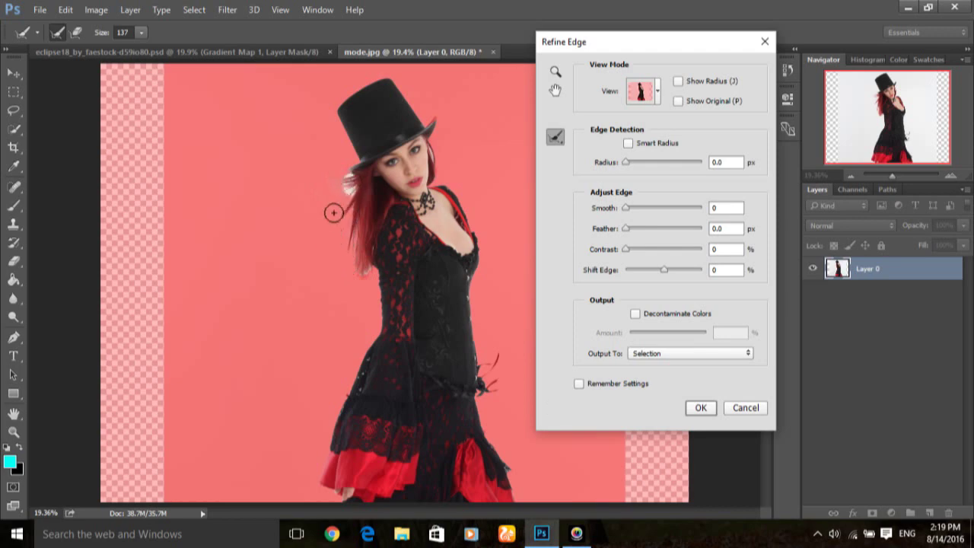
pyautogui.moveTo(365, 271)
pyautogui.mouseDown()
pyautogui.moveTo(359, 279)
pyautogui.moveTo(325, 241)
pyautogui.mouseUp()
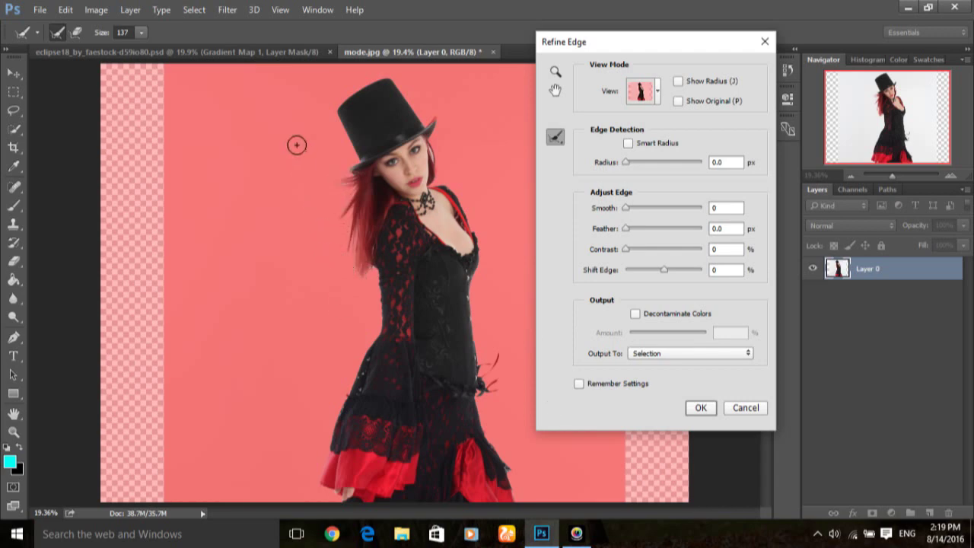
pyautogui.moveTo(142, 32); pyautogui.dragTo(103, 73)
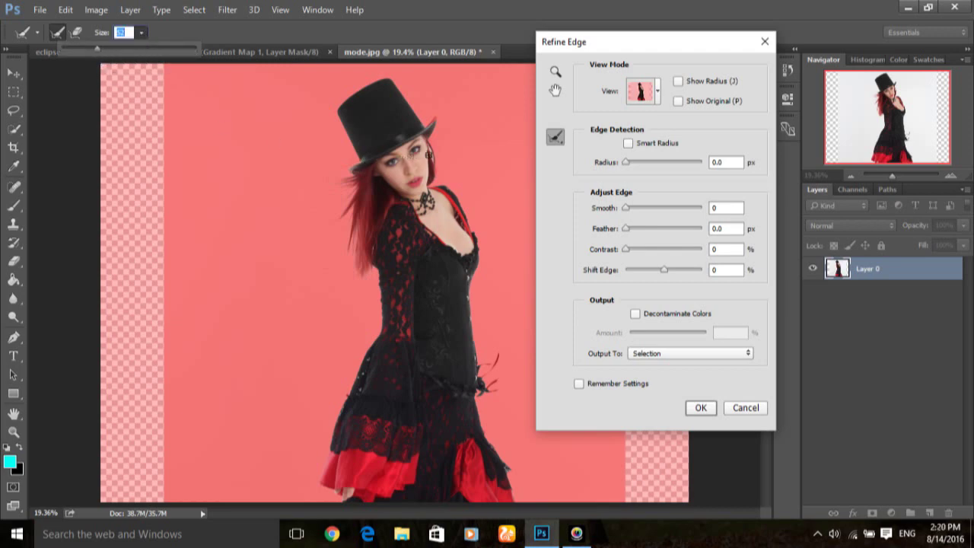
pyautogui.press('Return')
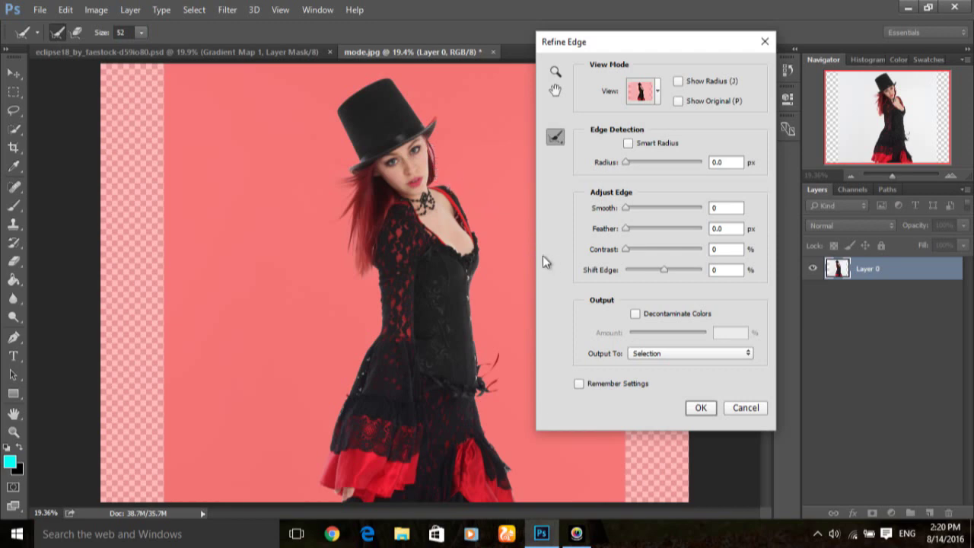
# Output the refined cut-out to a New Layer and apply it
pyautogui.click(689, 355)
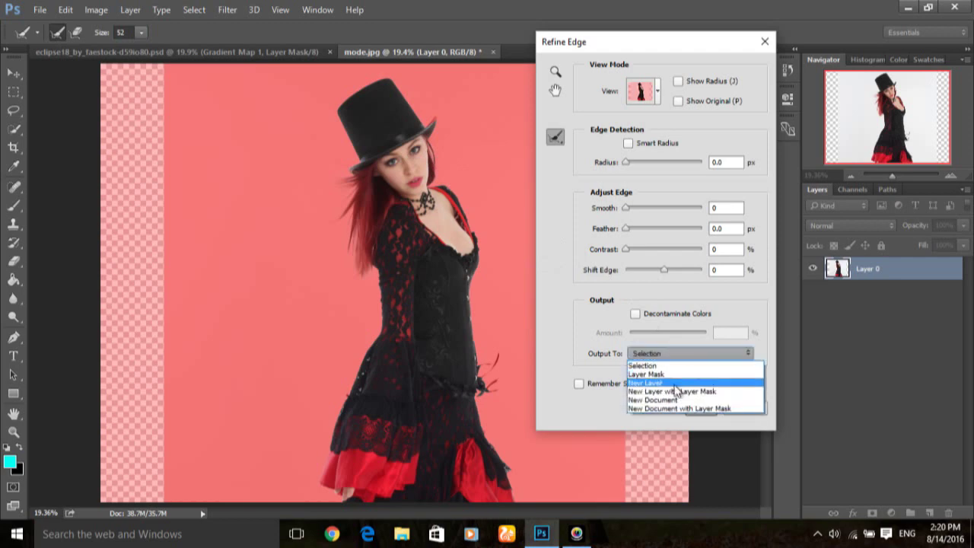
pyautogui.click(676, 383)
pyautogui.click(700, 408)
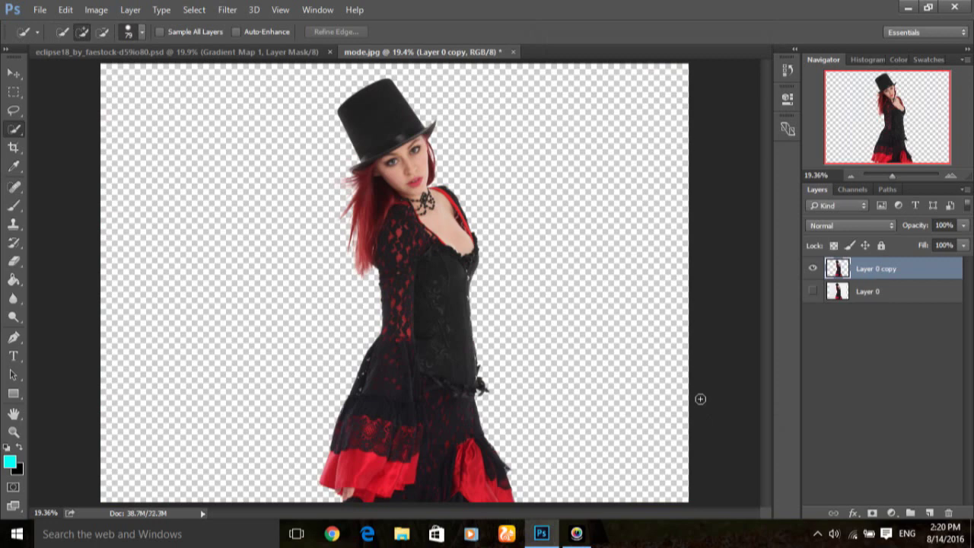
# Above the original Layer 0, add a Gradient Fill layer using the Black, White preset
pyautogui.click(925, 297)
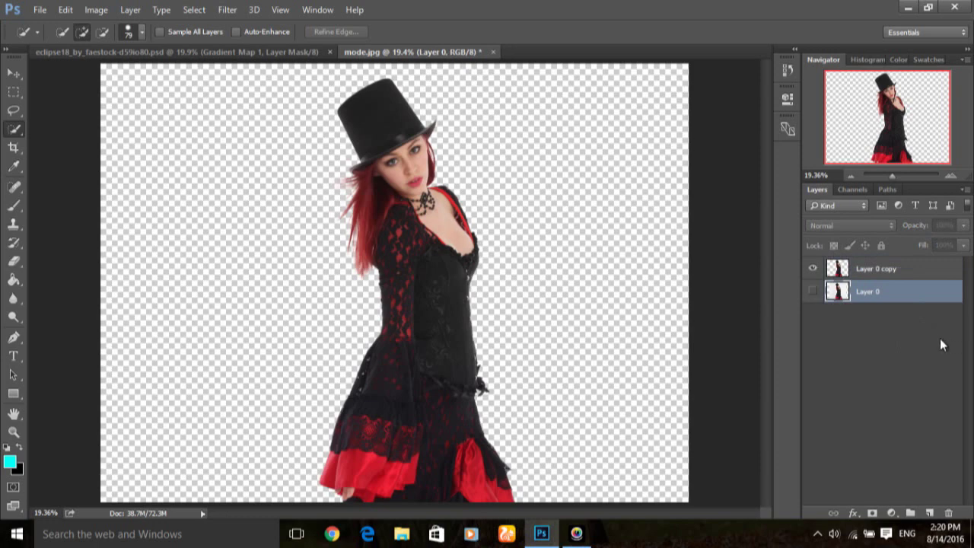
pyautogui.click(890, 514)
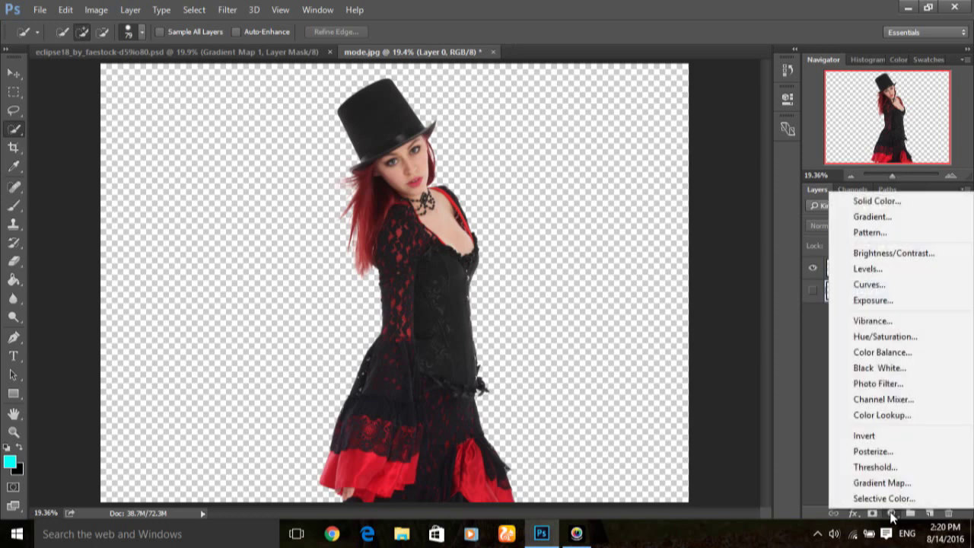
pyautogui.click(904, 223)
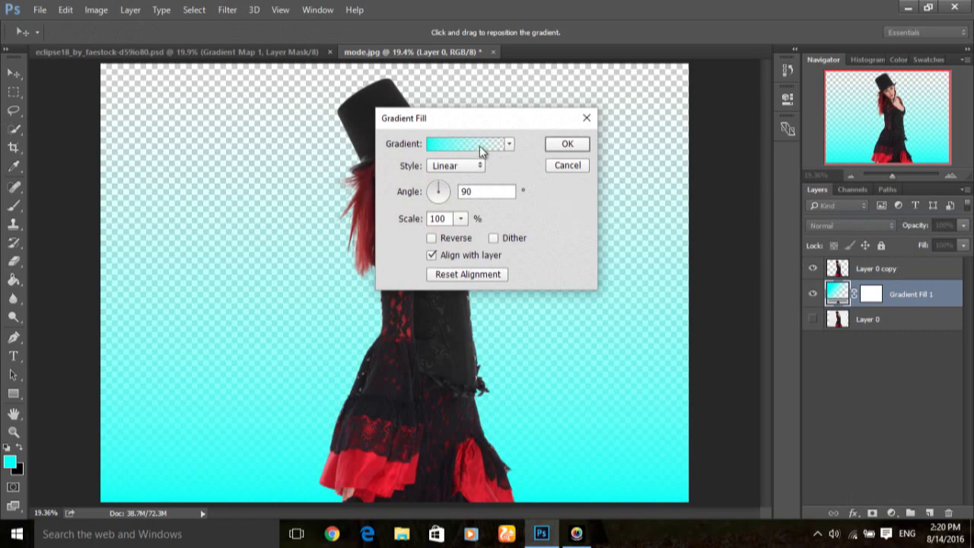
pyautogui.click(480, 144)
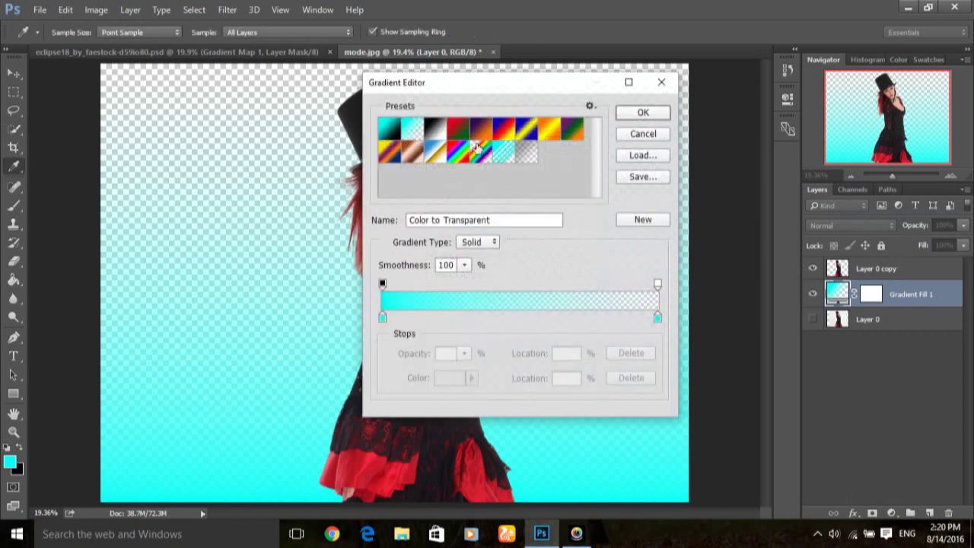
pyautogui.click(439, 134)
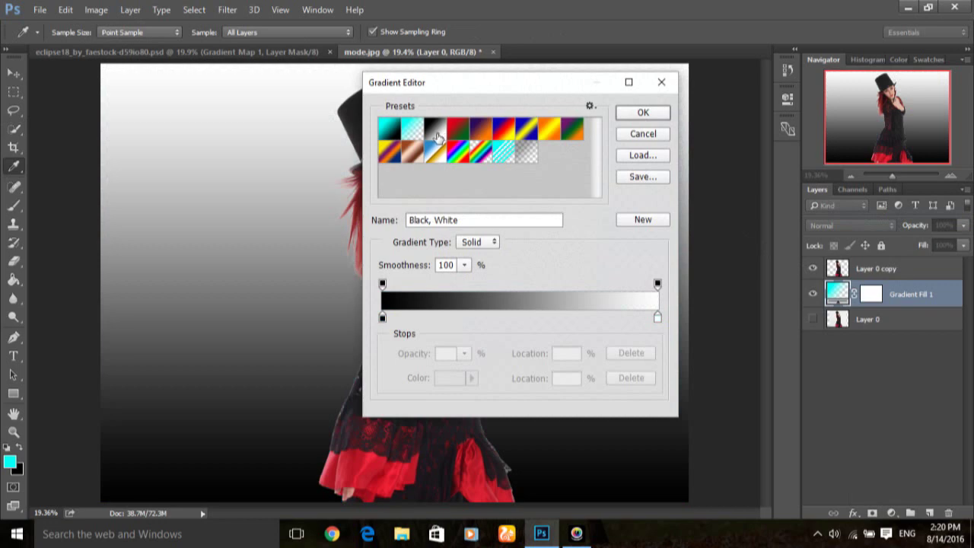
pyautogui.click(643, 113)
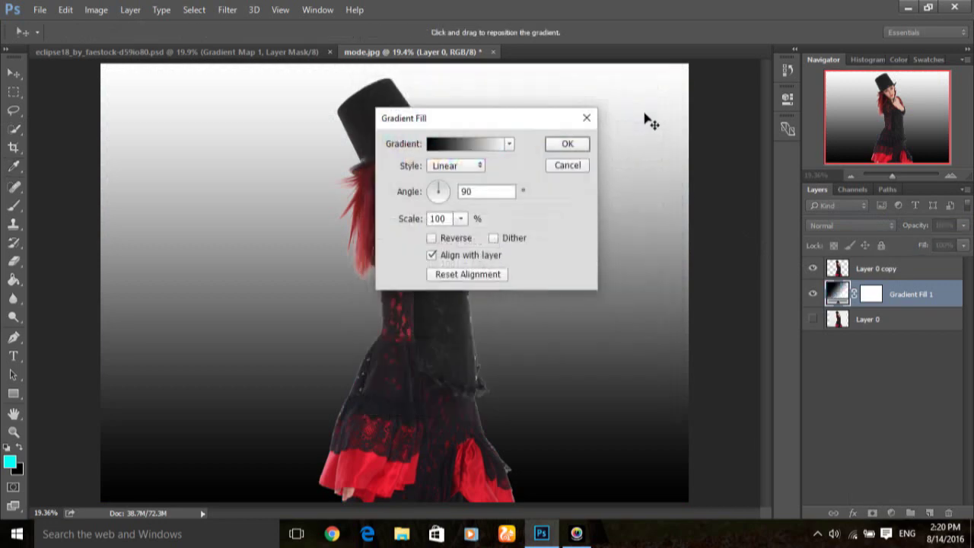
# Make the gradient Radial and Reversed, scaled to 278%
pyautogui.click(461, 169)
pyautogui.click(456, 177)
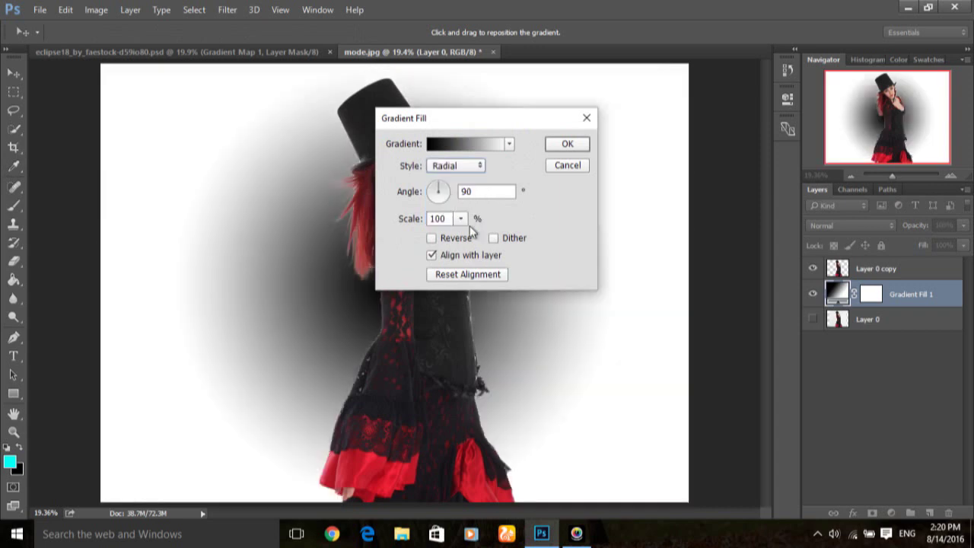
pyautogui.click(432, 238)
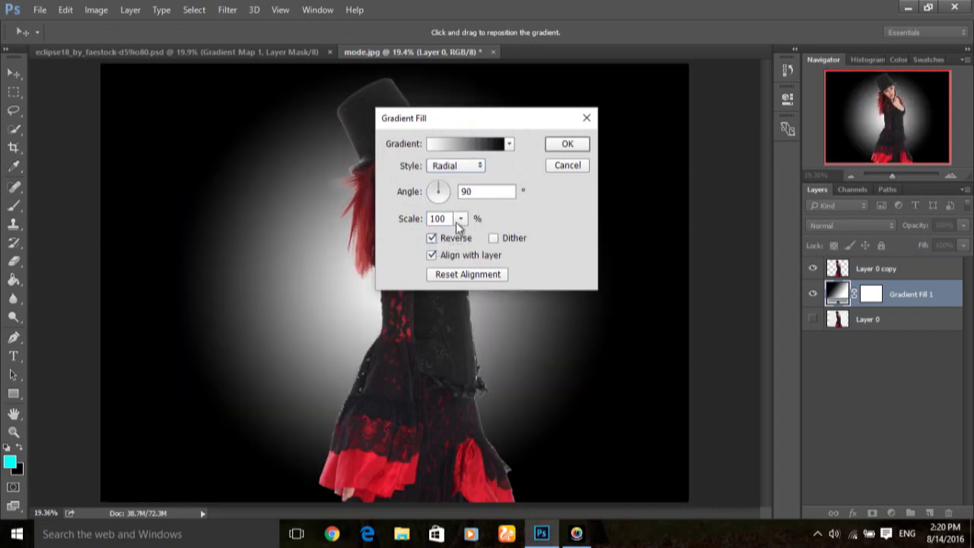
pyautogui.click(461, 221)
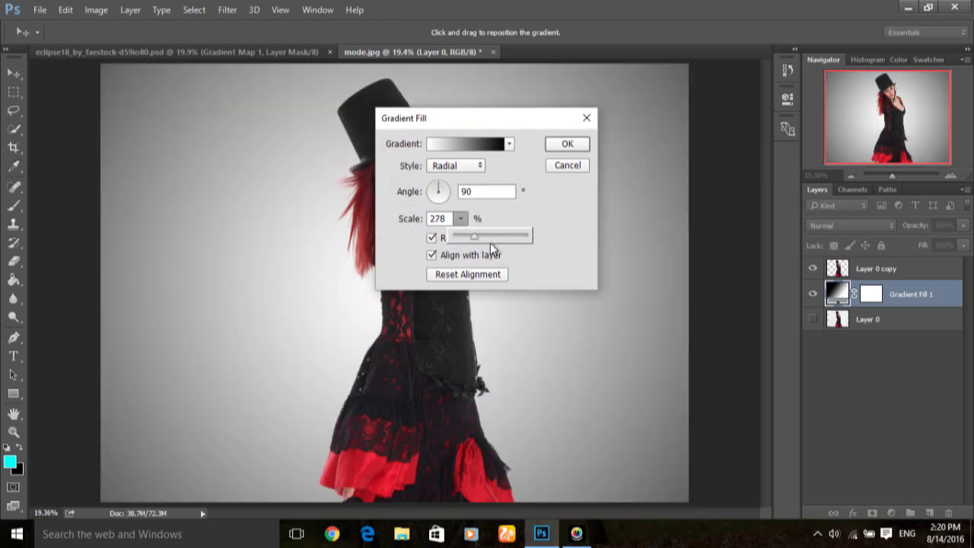
# Commit the gradient fill and duplicate the Layer 0 copy cut-out layer
pyautogui.click(575, 146)
pyautogui.press('w')
pyautogui.click(576, 145)
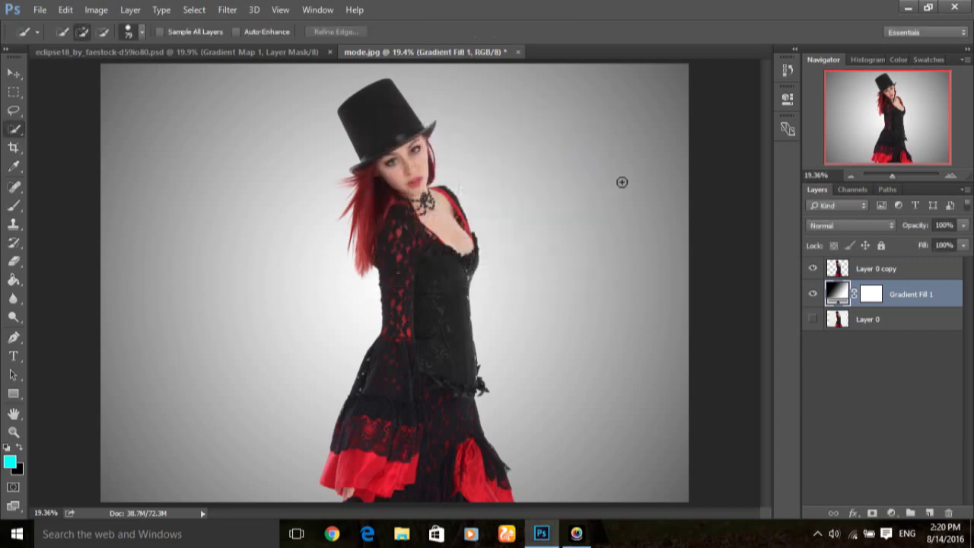
pyautogui.click(913, 272)
pyautogui.moveTo(905, 271); pyautogui.dragTo(930, 513)
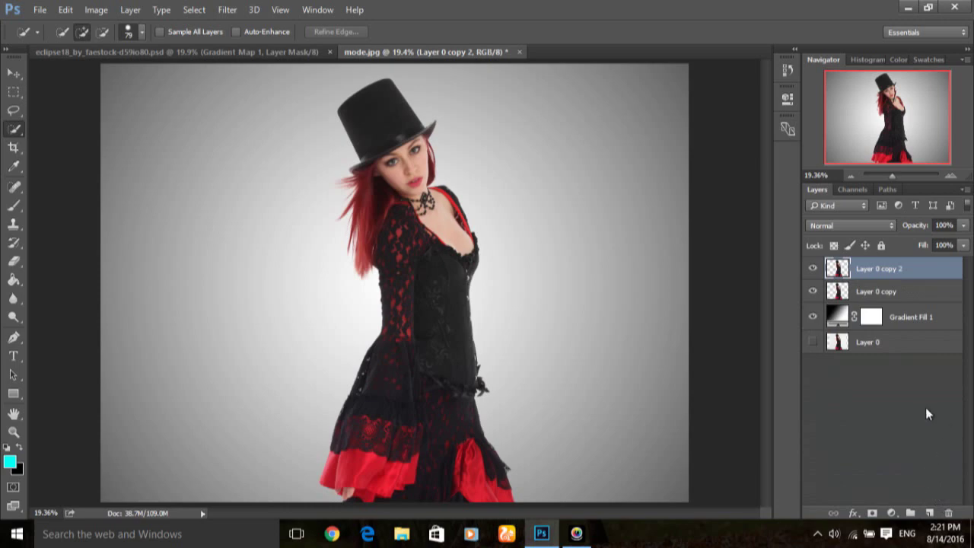
# Free Transform the lower Layer 0 copy, stretching it horizontally to about 512% width
pyautogui.click(919, 294)
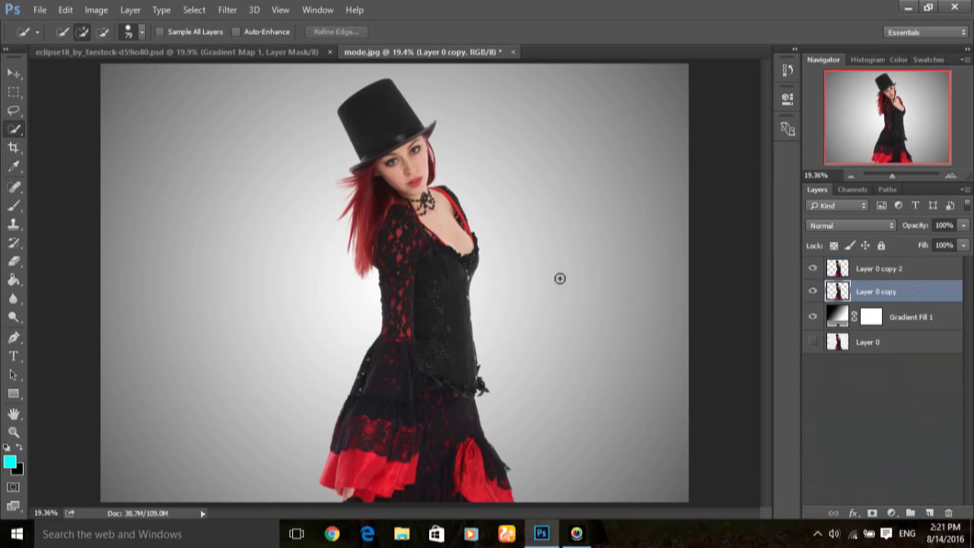
pyautogui.click(65, 10)
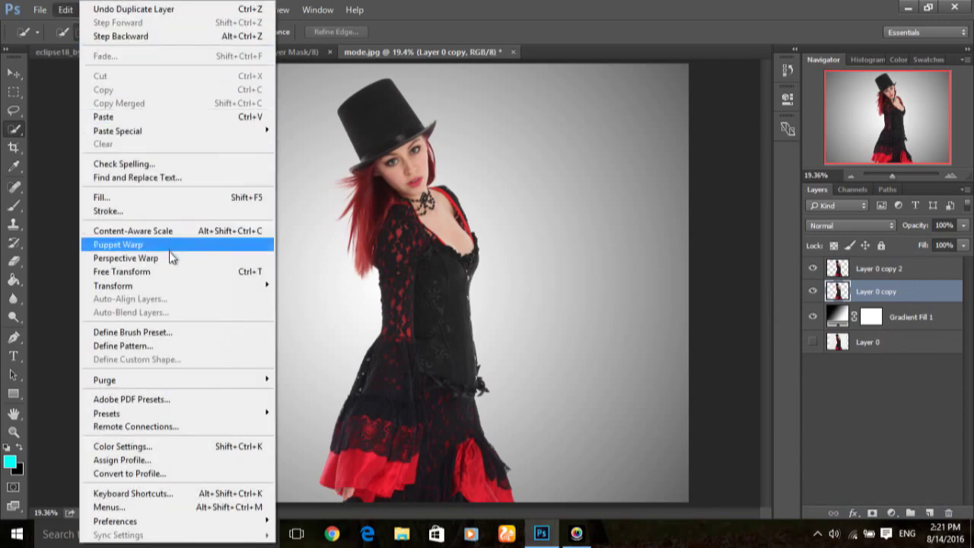
pyautogui.click(177, 276)
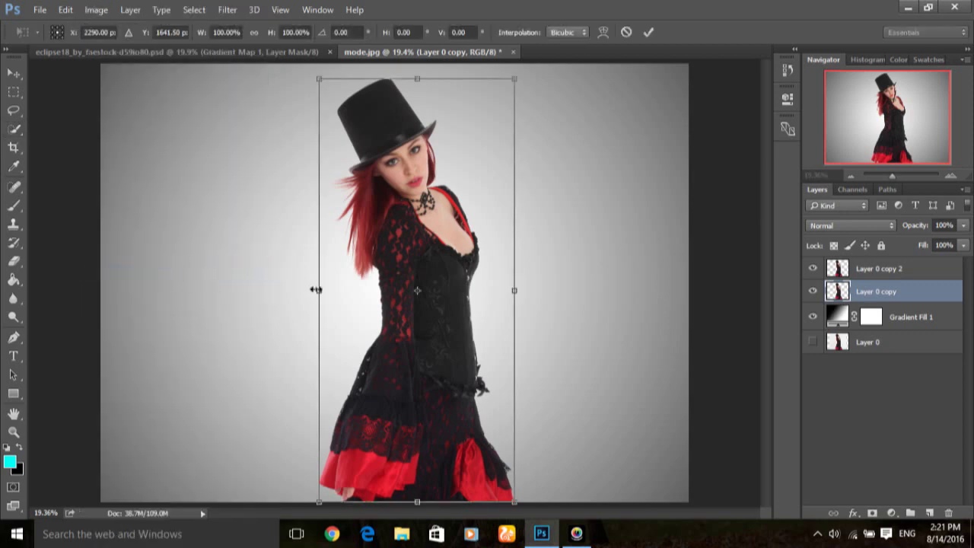
pyautogui.moveTo(318, 293); pyautogui.dragTo(106, 283)
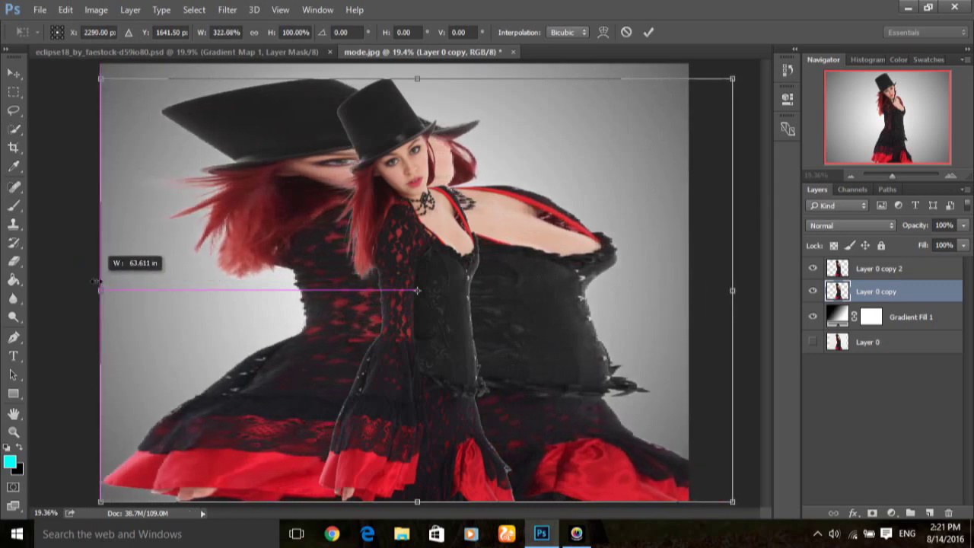
pyautogui.moveTo(106, 283); pyautogui.dragTo(100, 283)
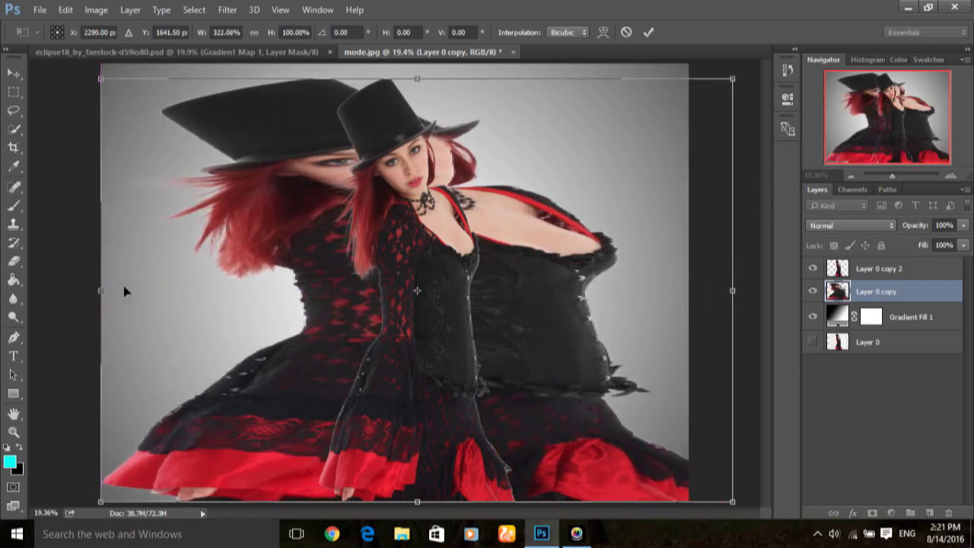
pyautogui.hotkey('ctrl', '-')
pyautogui.hotkey('ctrl', '-')
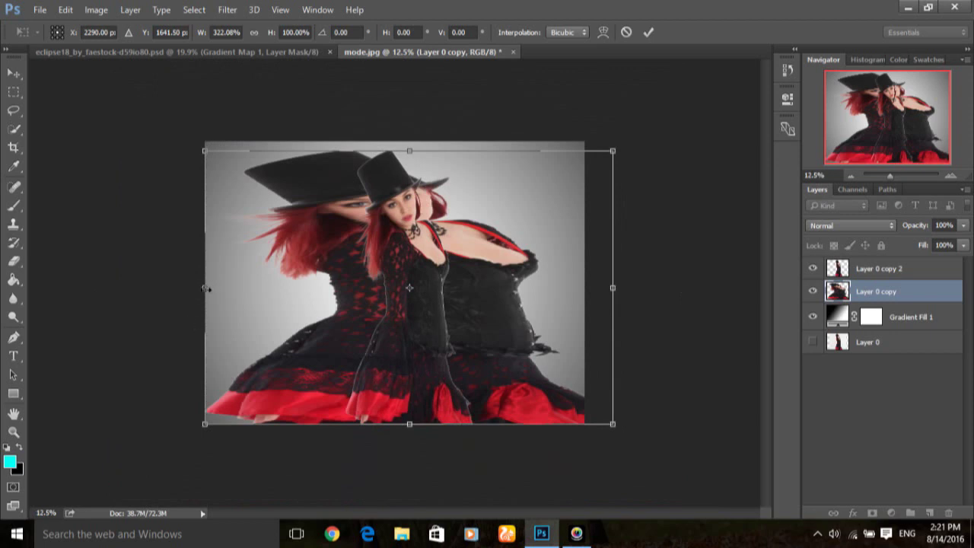
pyautogui.moveTo(205, 288); pyautogui.dragTo(94, 287)
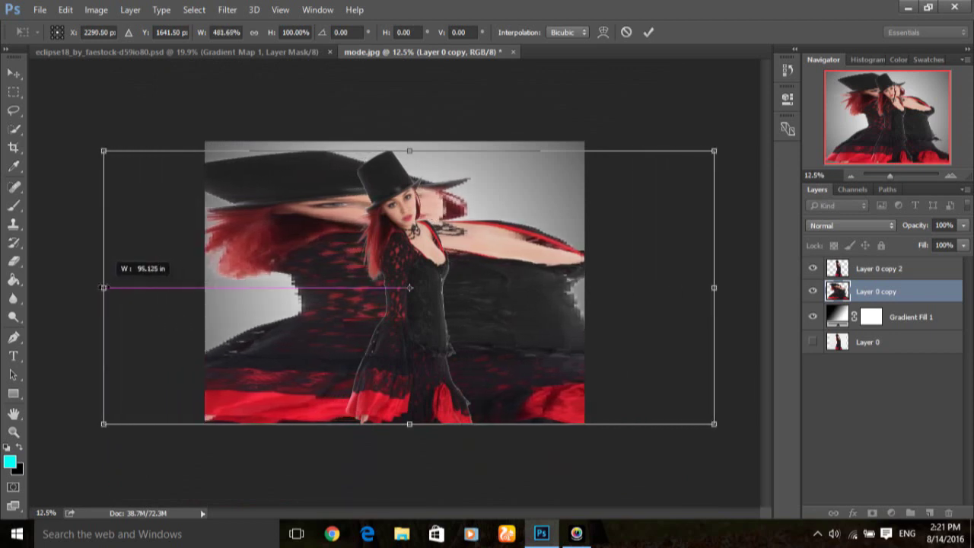
pyautogui.moveTo(93, 288); pyautogui.dragTo(79, 287)
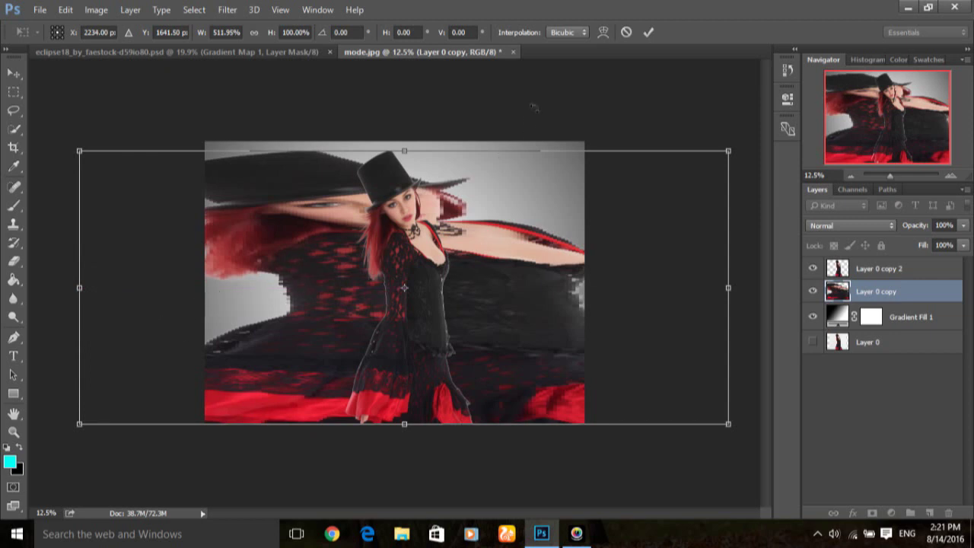
pyautogui.click(648, 33)
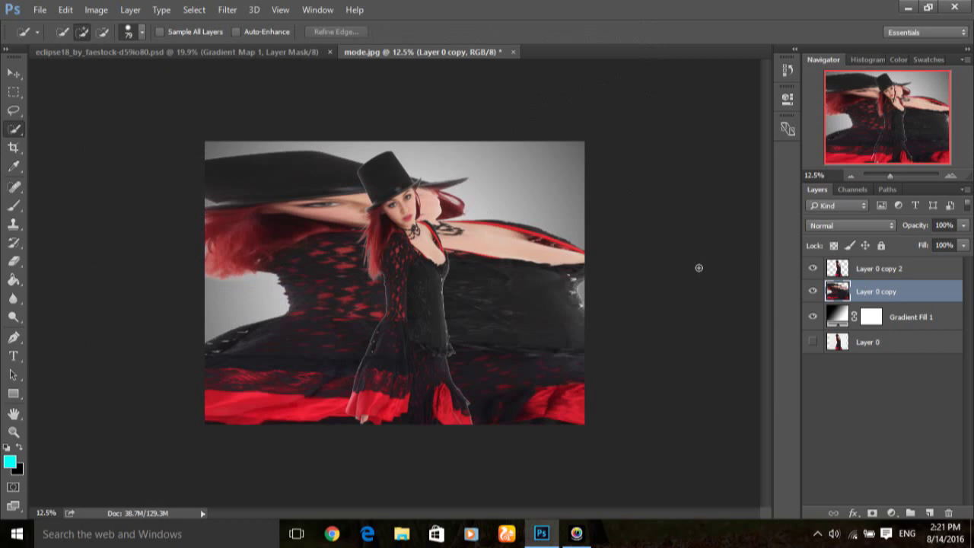
# Apply a 4.5-pixel Gaussian Blur to the stretched copy
pyautogui.click(228, 10)
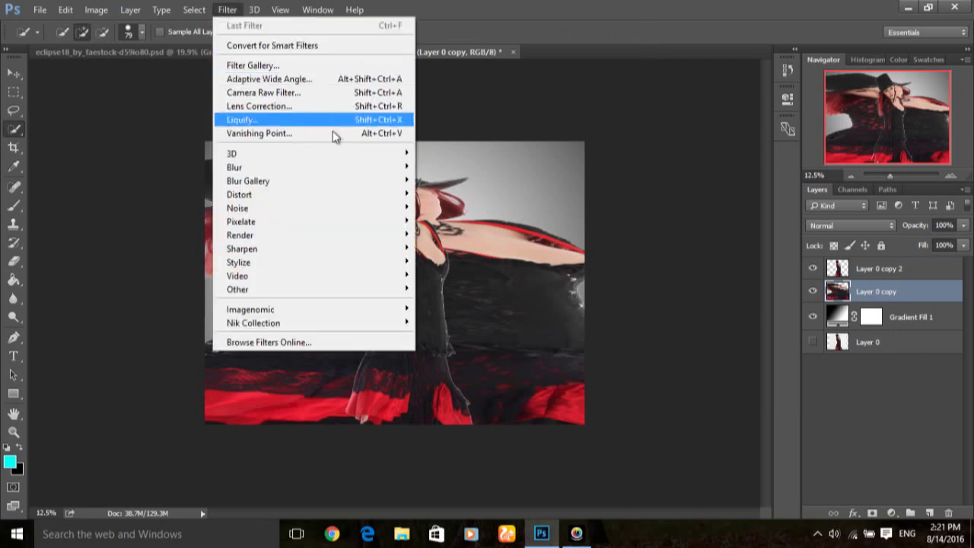
pyautogui.moveTo(235, 168)
pyautogui.click(463, 222)
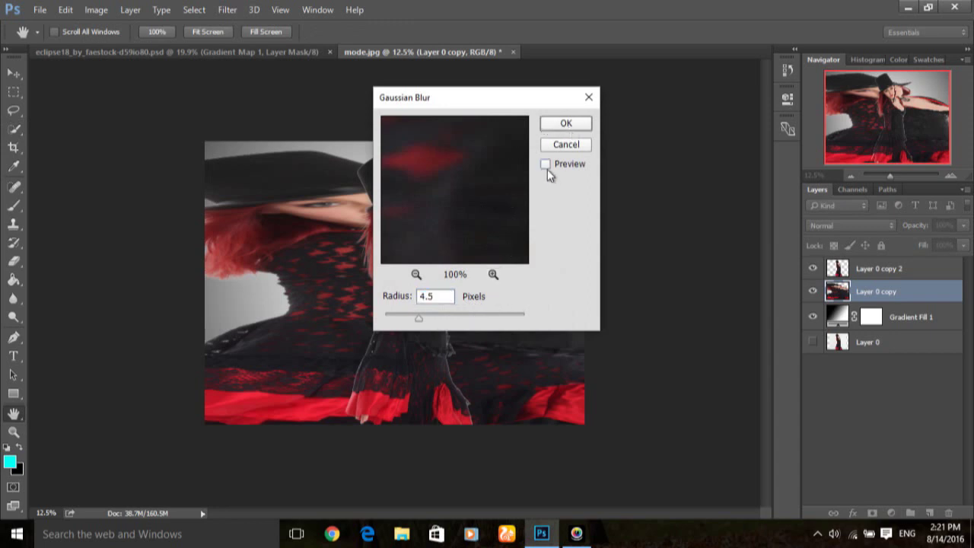
pyautogui.click(565, 124)
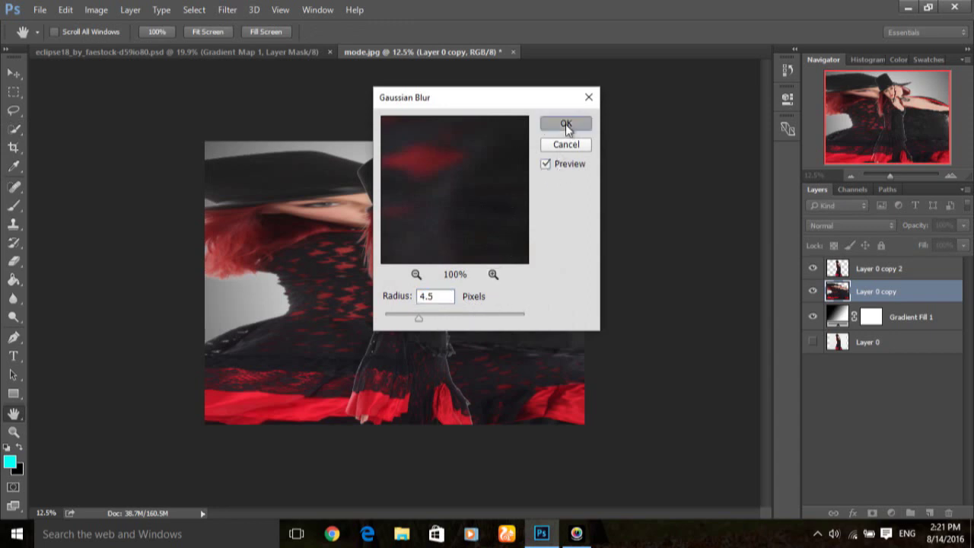
pyautogui.press('w')
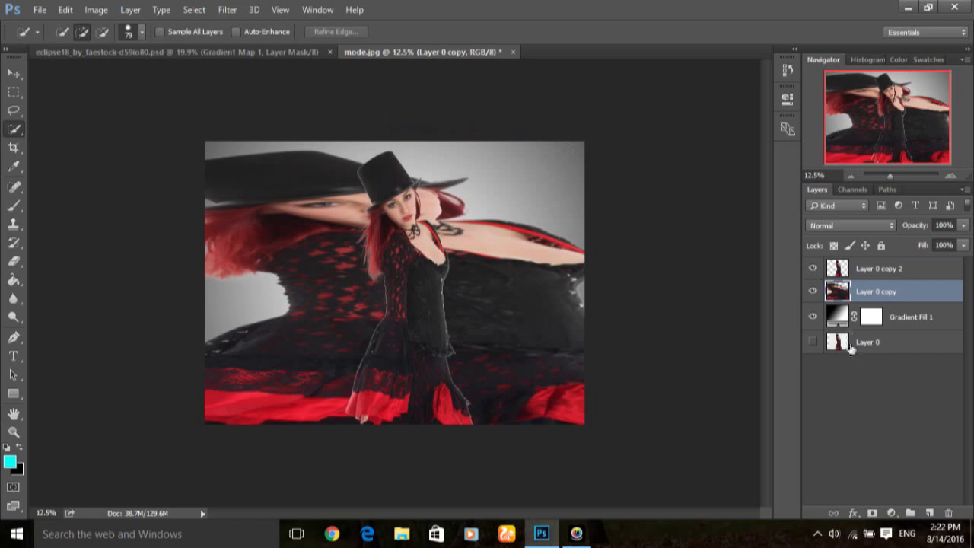
# Add a layer mask to the stretched copy and fill it black with the Paint Bucket
pyautogui.click(873, 515)
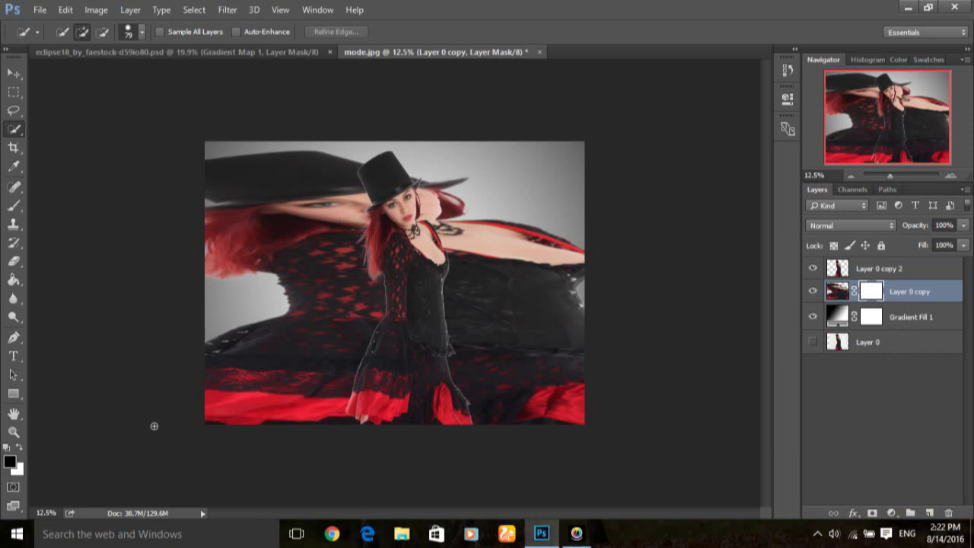
pyautogui.click(20, 448)
pyautogui.click(14, 280)
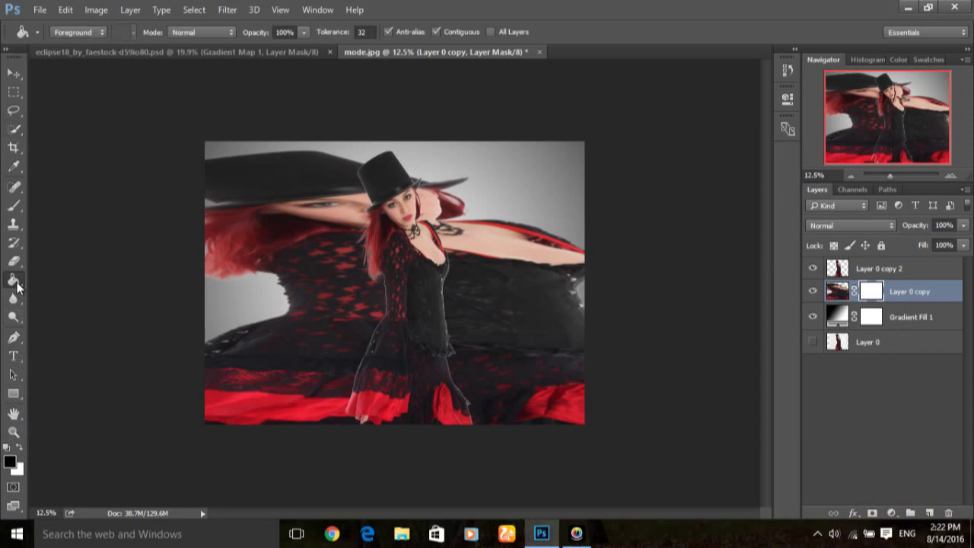
pyautogui.rightClick(16, 284)
pyautogui.click(46, 294)
pyautogui.click(539, 309)
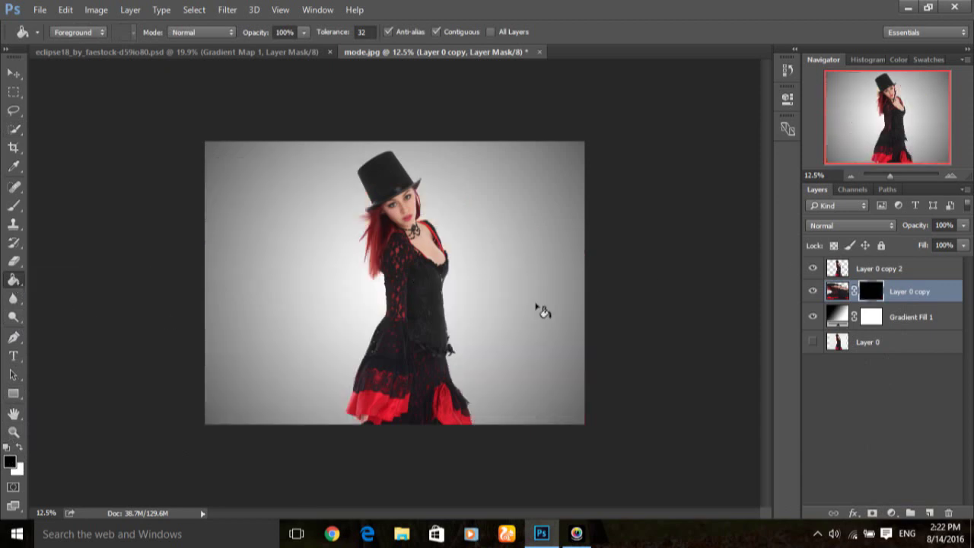
# Give the top Layer 0 copy 2 a white layer mask and fit the image on screen
pyautogui.click(923, 272)
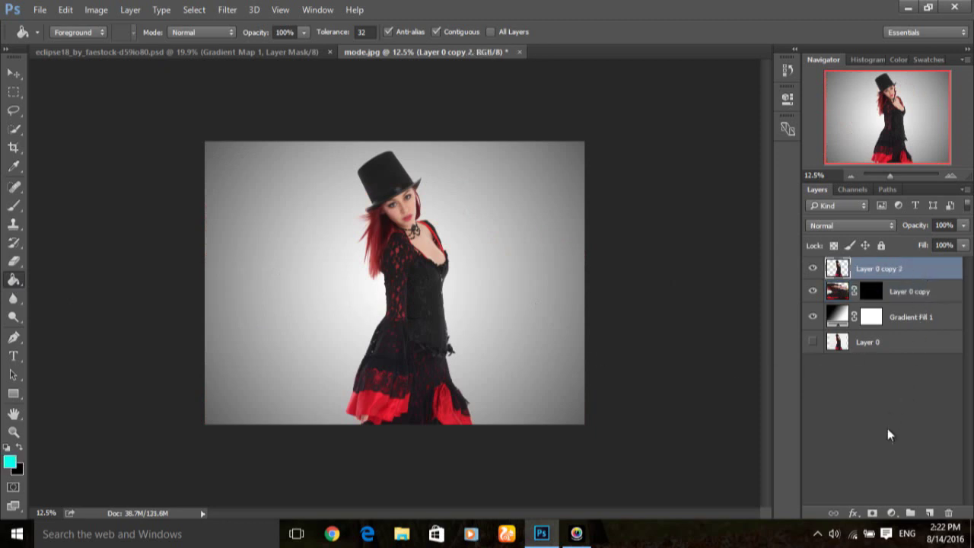
pyautogui.click(873, 515)
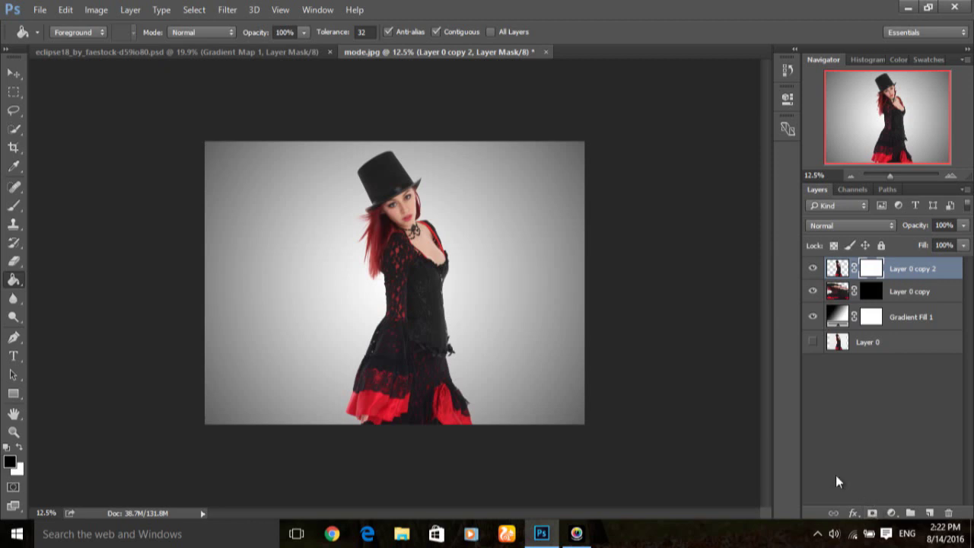
pyautogui.hotkey('ctrl', '0')
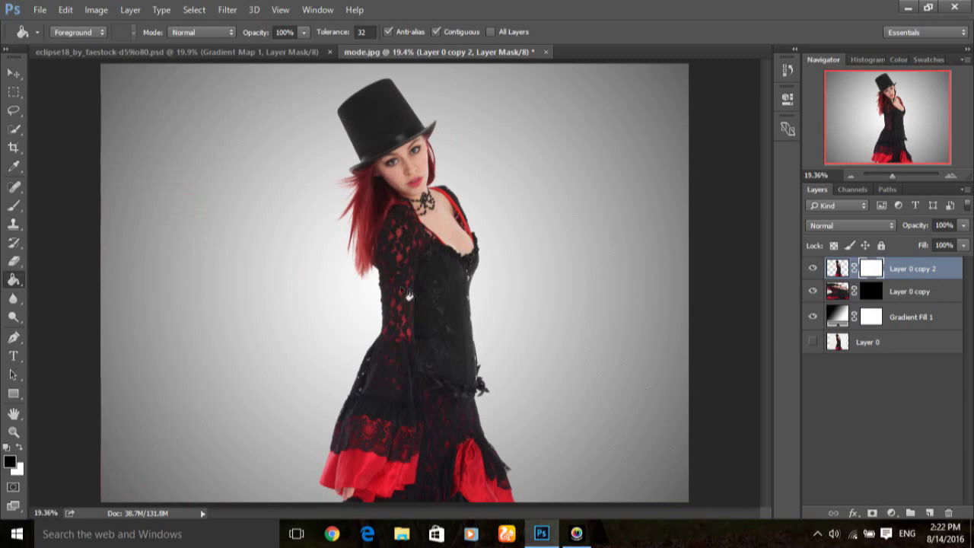
# Set up the Brush tool at 266 px with about 15% hardness
pyautogui.click(21, 210)
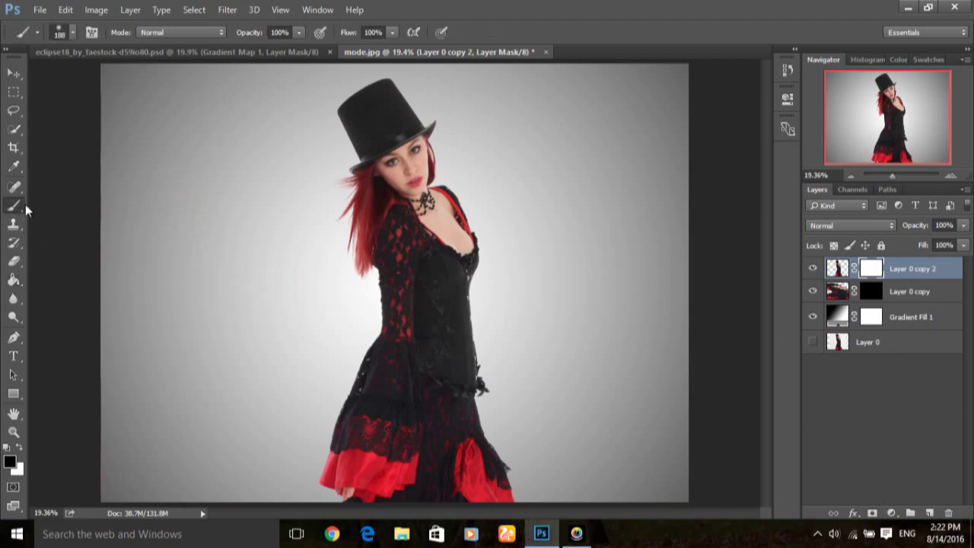
pyautogui.click(76, 31)
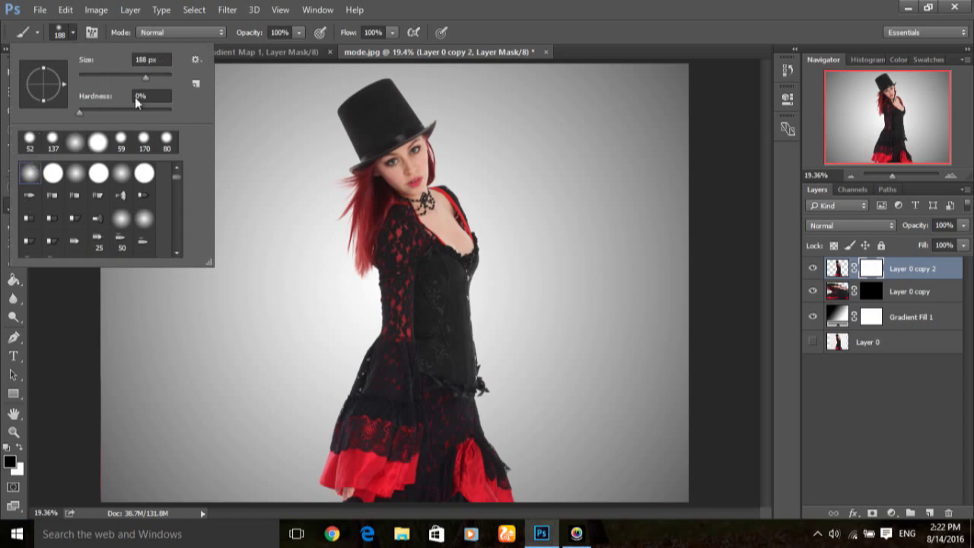
pyautogui.moveTo(150, 78); pyautogui.dragTo(154, 83)
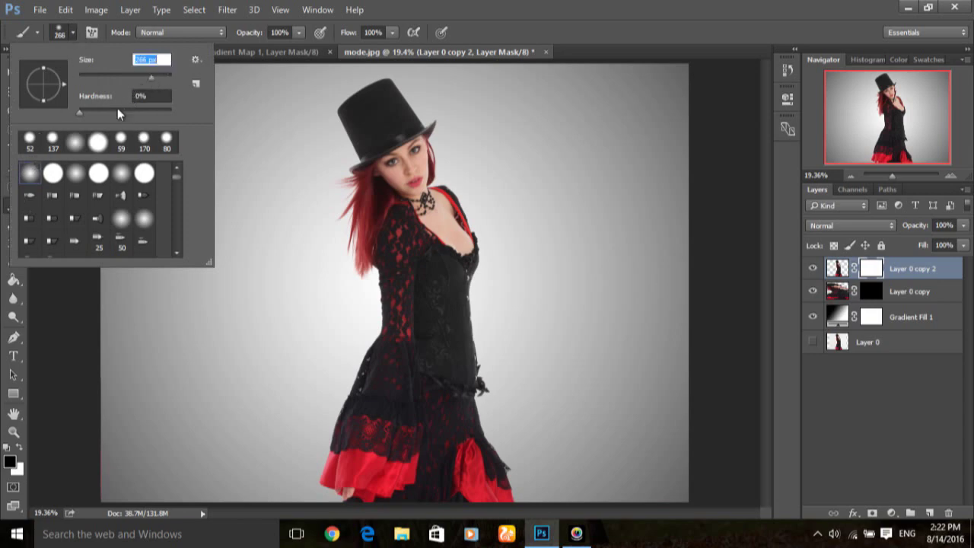
pyautogui.moveTo(86, 112); pyautogui.dragTo(136, 117)
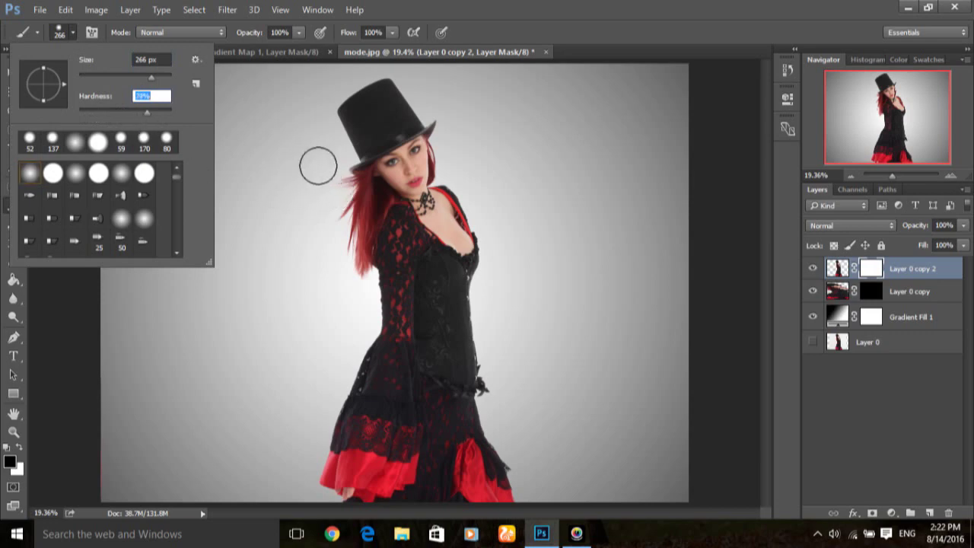
pyautogui.press('Return')
# Paint black on the mask along the hair, sleeve, chest and shoulder edges
pyautogui.moveTo(323, 191); pyautogui.dragTo(335, 207)
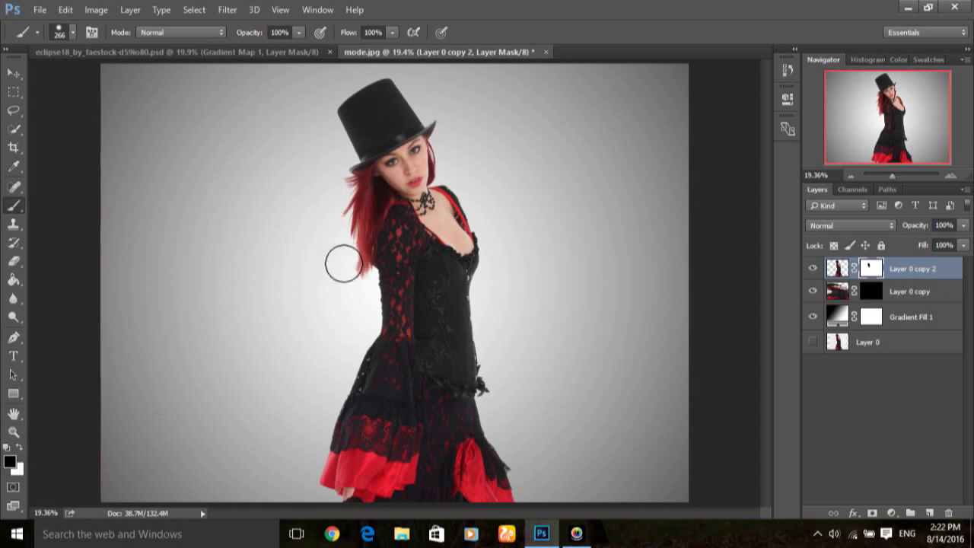
pyautogui.moveTo(357, 282); pyautogui.dragTo(340, 256)
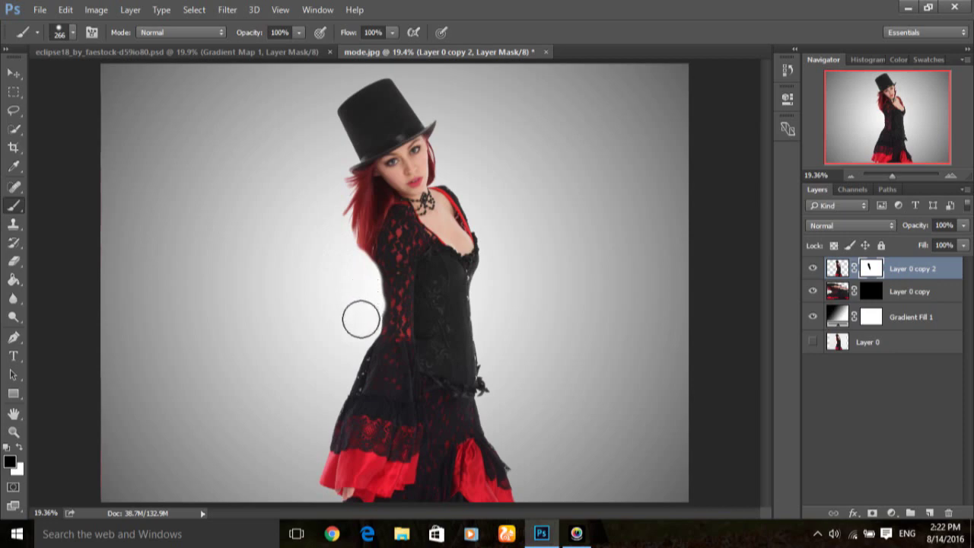
pyautogui.moveTo(363, 320)
pyautogui.mouseDown()
pyautogui.moveTo(357, 296)
pyautogui.moveTo(354, 344)
pyautogui.moveTo(324, 404)
pyautogui.moveTo(322, 393)
pyautogui.moveTo(313, 439)
pyautogui.moveTo(296, 452)
pyautogui.moveTo(311, 448)
pyautogui.moveTo(326, 398)
pyautogui.moveTo(300, 478)
pyautogui.moveTo(320, 418)
pyautogui.mouseUp()
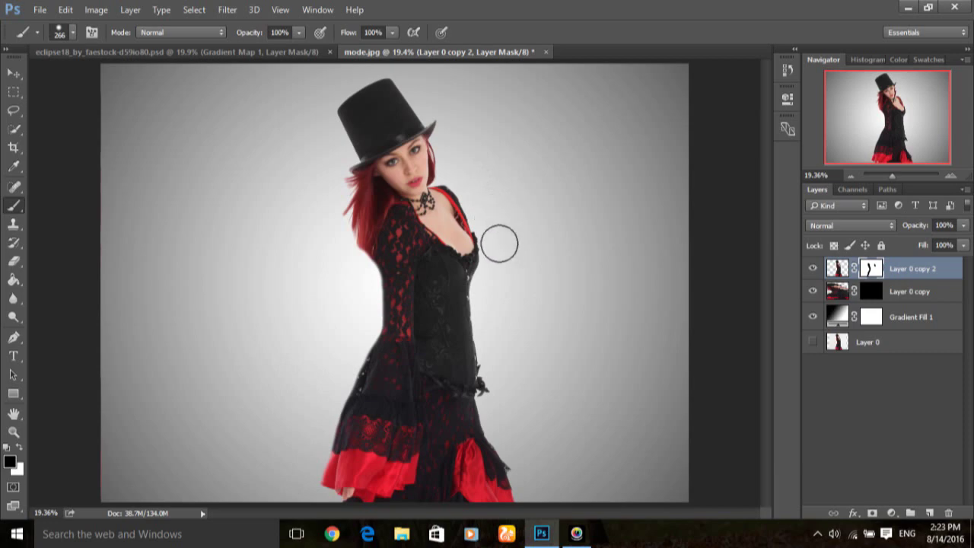
pyautogui.moveTo(495, 256)
pyautogui.mouseDown()
pyautogui.moveTo(487, 279)
pyautogui.moveTo(505, 413)
pyautogui.moveTo(493, 379)
pyautogui.mouseUp()
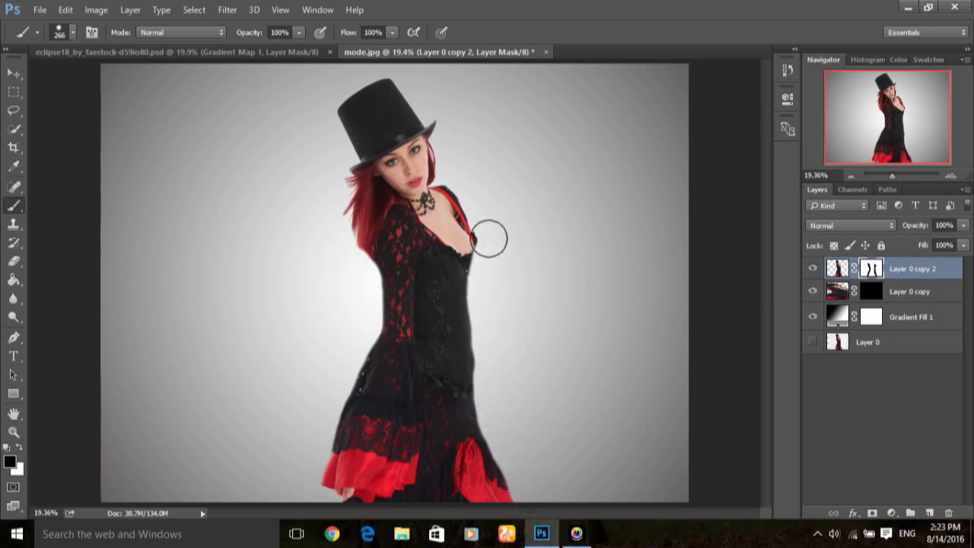
pyautogui.moveTo(464, 175); pyautogui.dragTo(490, 206)
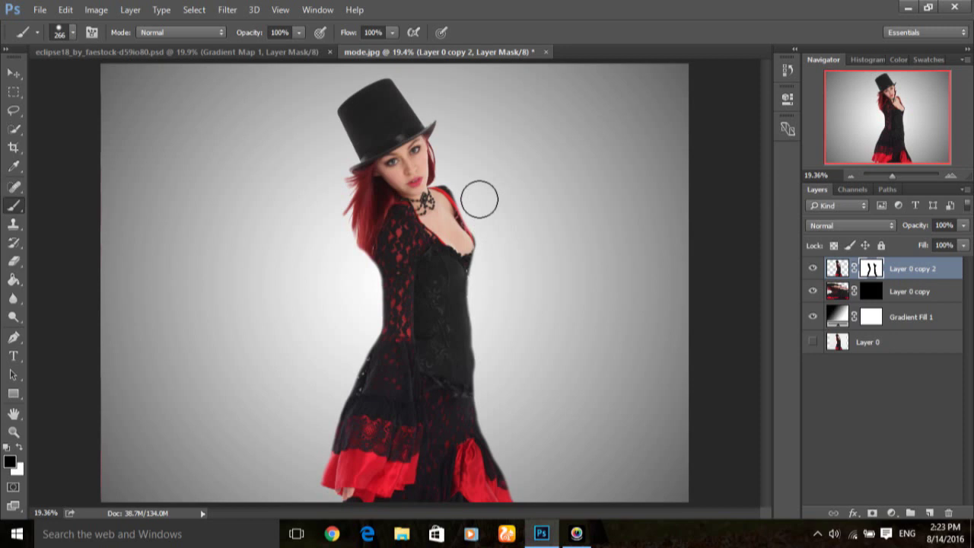
pyautogui.click(73, 33)
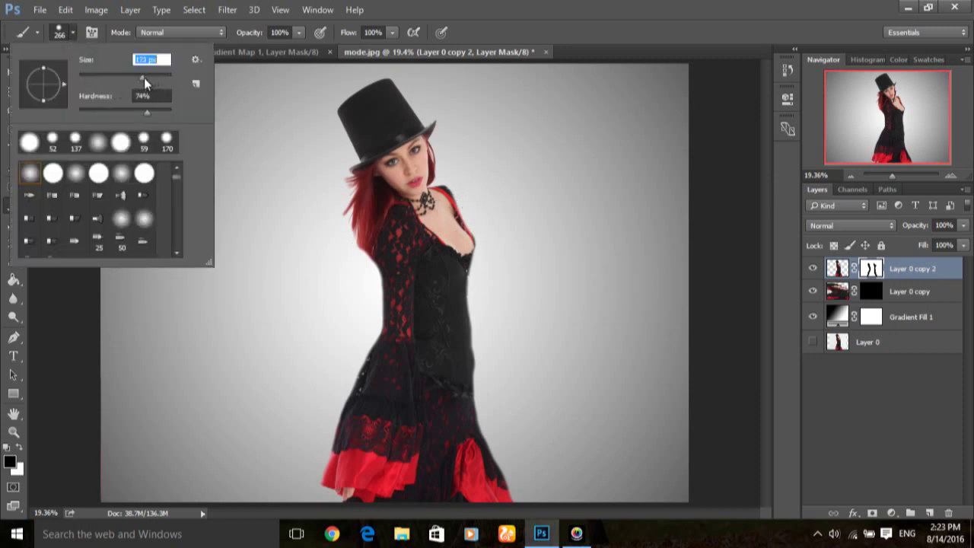
# Resize the brush to 182 px and paint the mask along the arm, shoulder and bust
pyautogui.moveTo(145, 76)
pyautogui.mouseDown()
pyautogui.moveTo(146, 89)
pyautogui.moveTo(69, 130)
pyautogui.mouseUp()
pyautogui.press('Return')
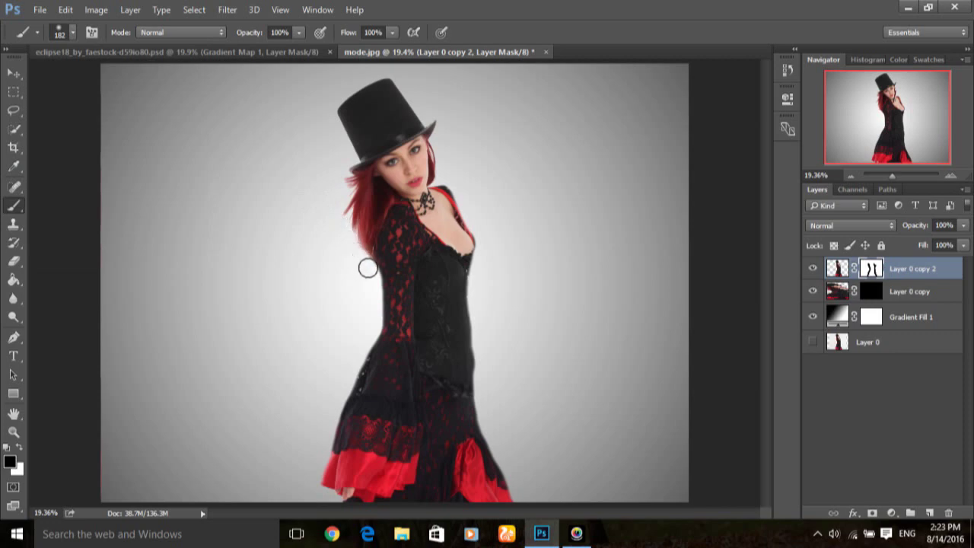
pyautogui.moveTo(373, 319)
pyautogui.mouseDown()
pyautogui.moveTo(322, 441)
pyautogui.moveTo(362, 335)
pyautogui.mouseUp()
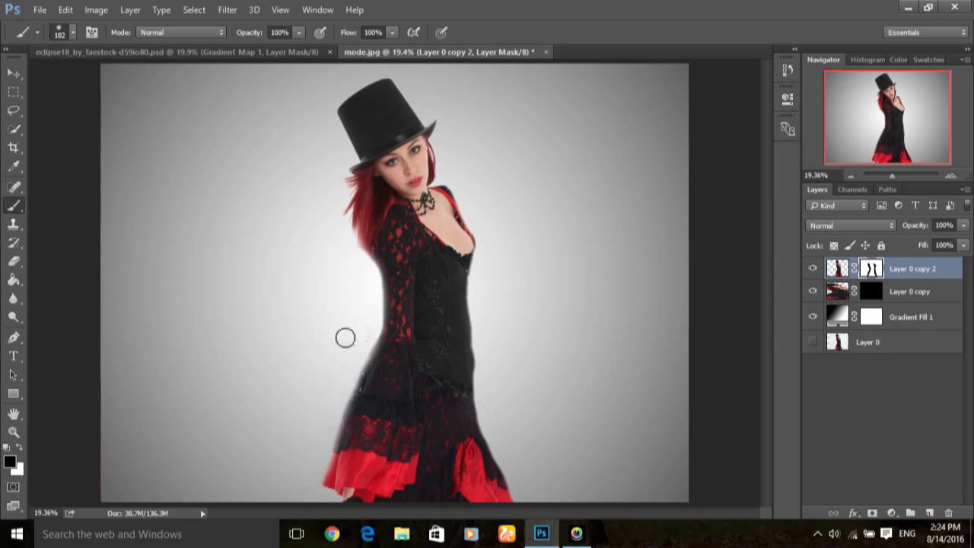
pyautogui.moveTo(451, 173)
pyautogui.mouseDown()
pyautogui.moveTo(482, 253)
pyautogui.moveTo(477, 316)
pyautogui.moveTo(487, 415)
pyautogui.moveTo(520, 495)
pyautogui.mouseUp()
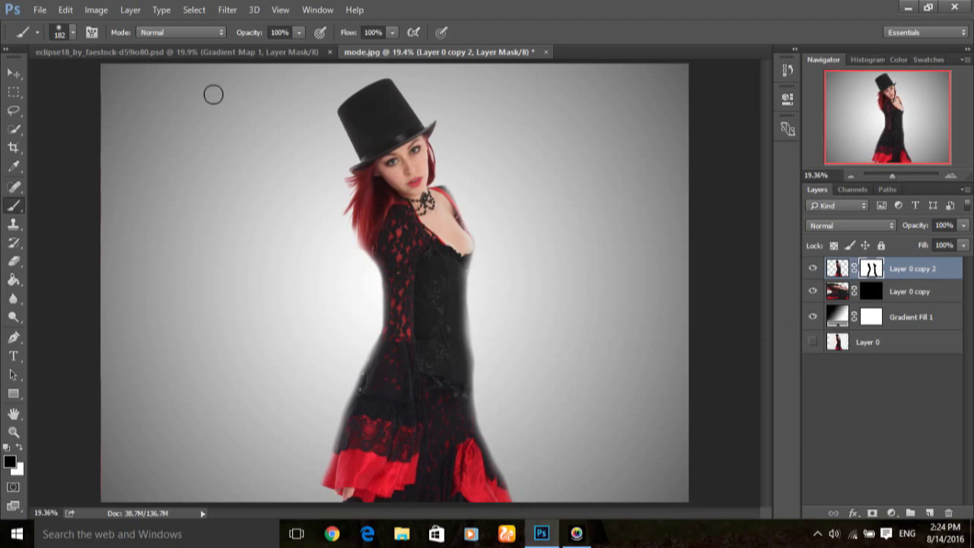
pyautogui.click(73, 36)
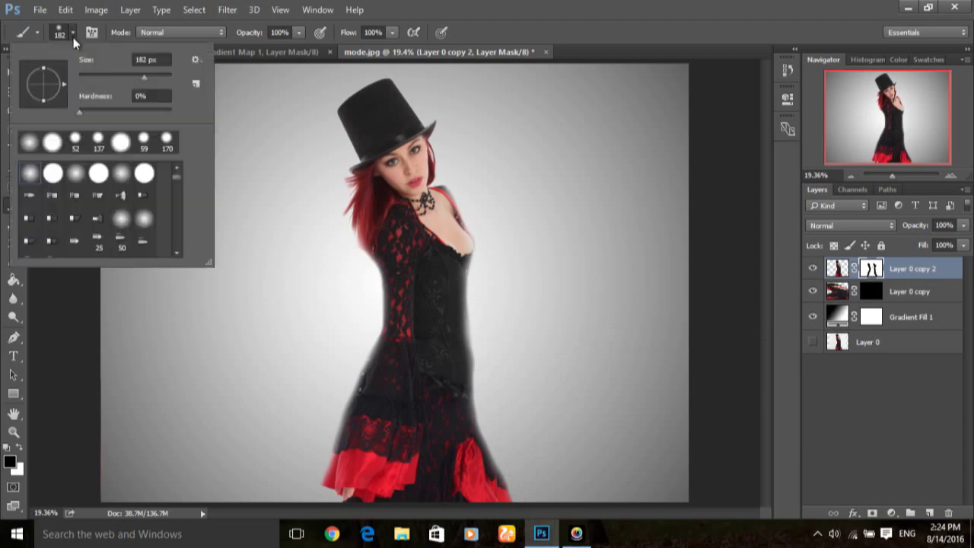
# Load the Pincel Flores de Hierba.abr brush set and pick its 2500 px swirl brush
pyautogui.click(201, 61)
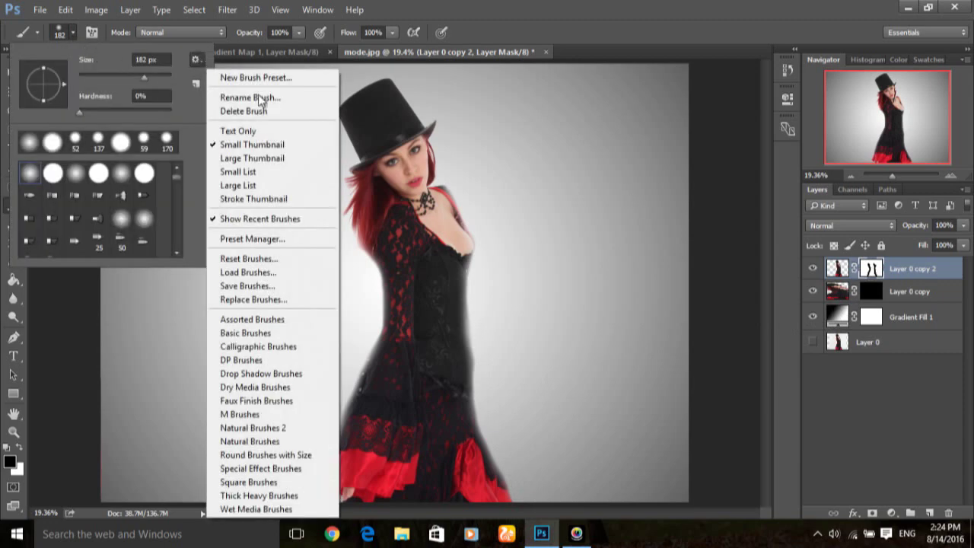
pyautogui.click(276, 272)
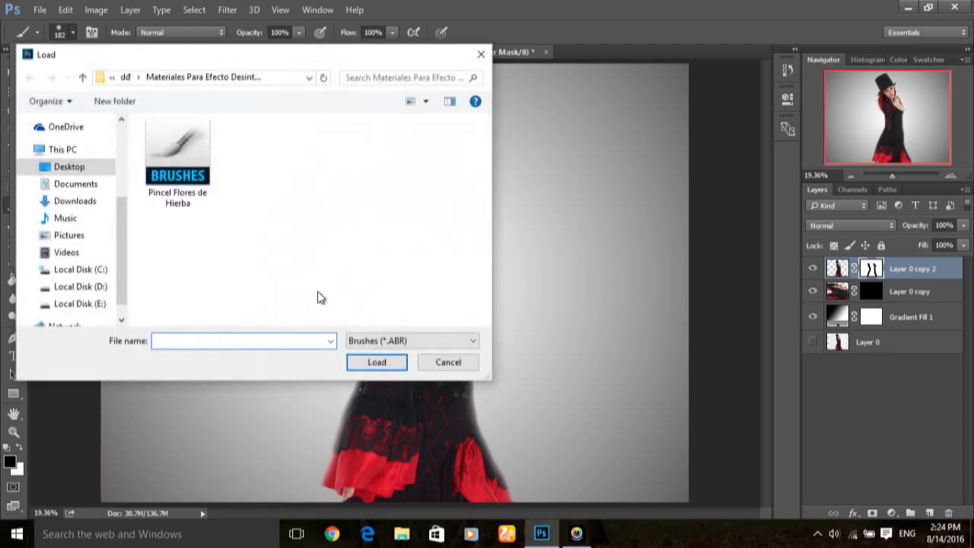
pyautogui.click(186, 190)
pyautogui.click(376, 363)
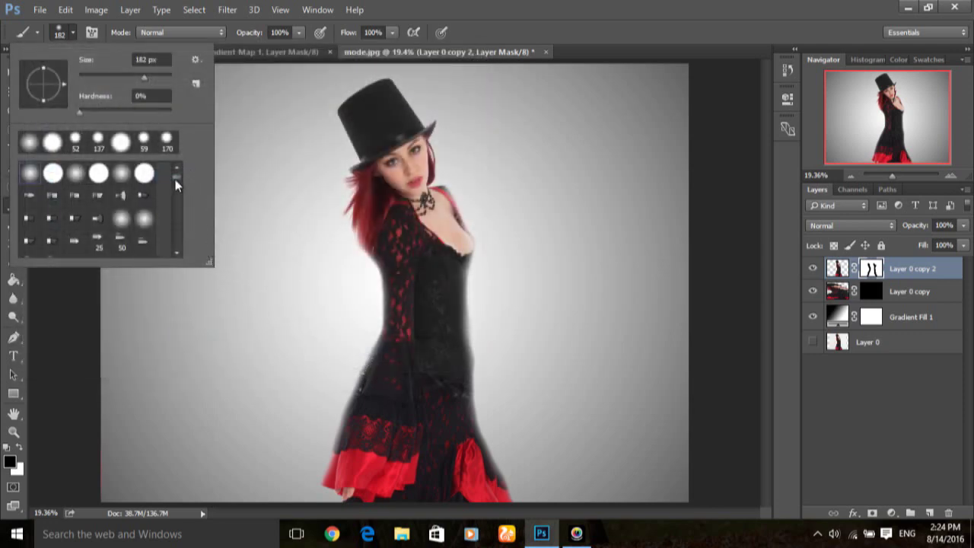
pyautogui.moveTo(177, 182); pyautogui.dragTo(179, 253)
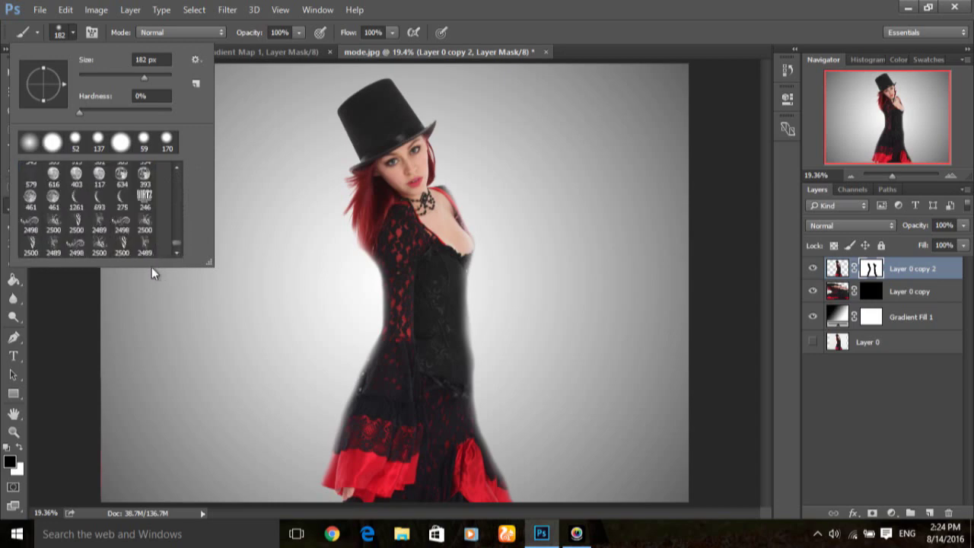
pyautogui.click(55, 225)
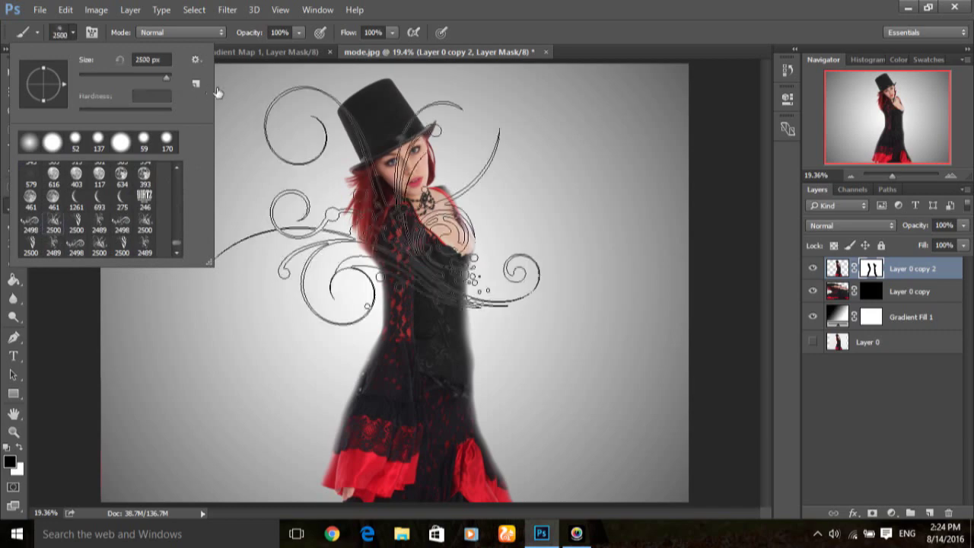
pyautogui.doubleClick(145, 60)
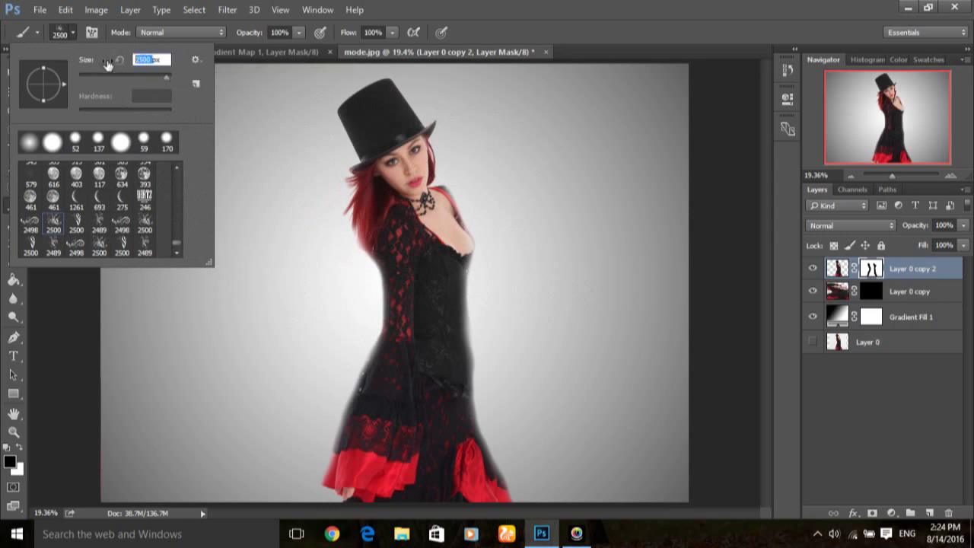
# Set the swirl brush to 1111 px and stamp swirls on the hair, dress and neckline
pyautogui.write('1111')
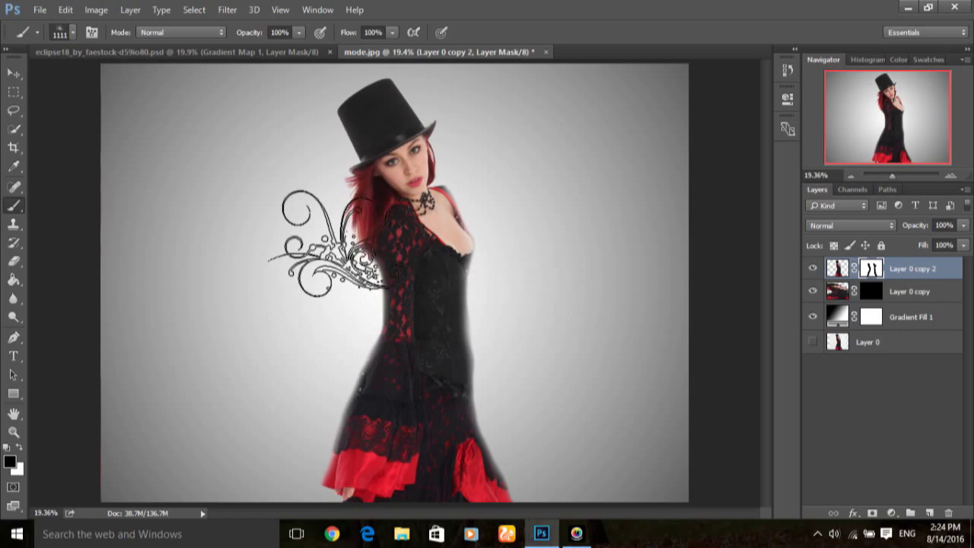
pyautogui.click(346, 262)
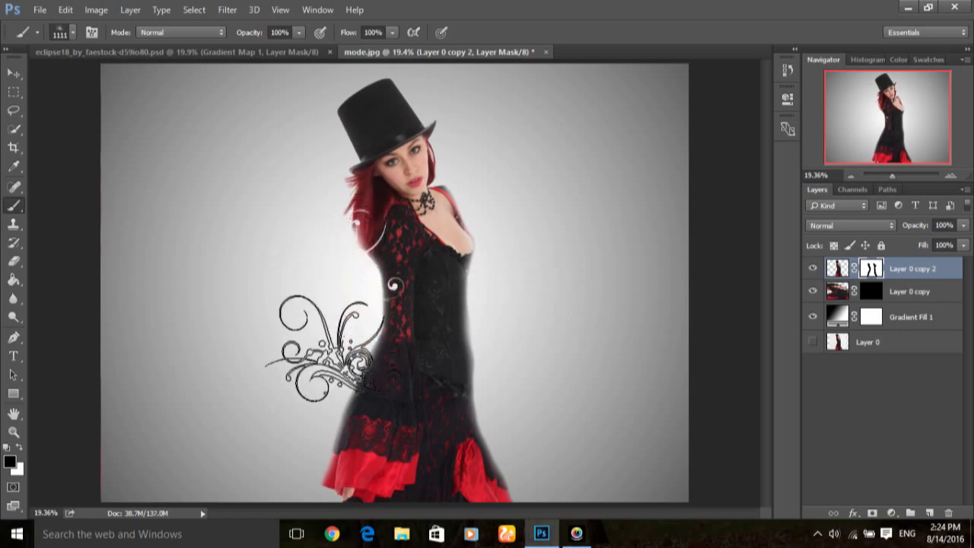
pyautogui.click(335, 350)
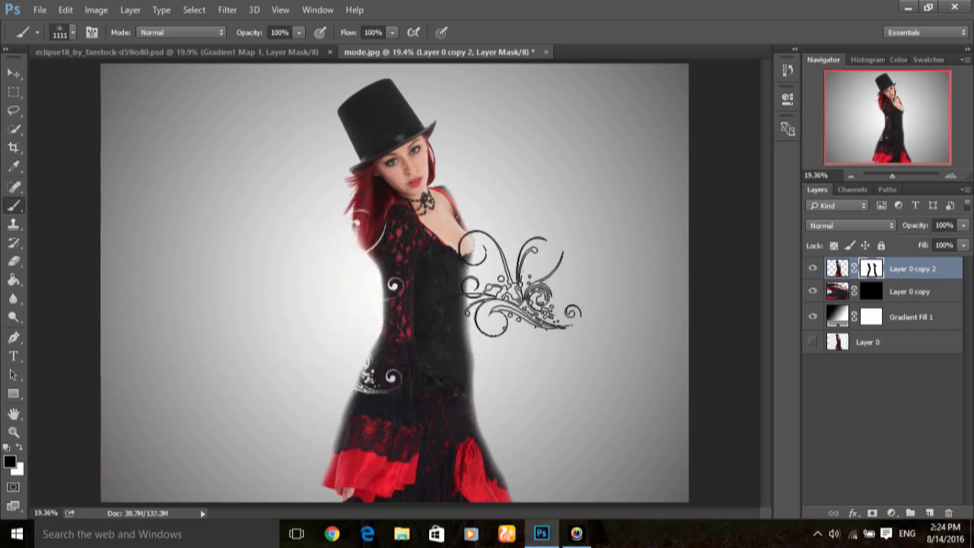
pyautogui.click(514, 238)
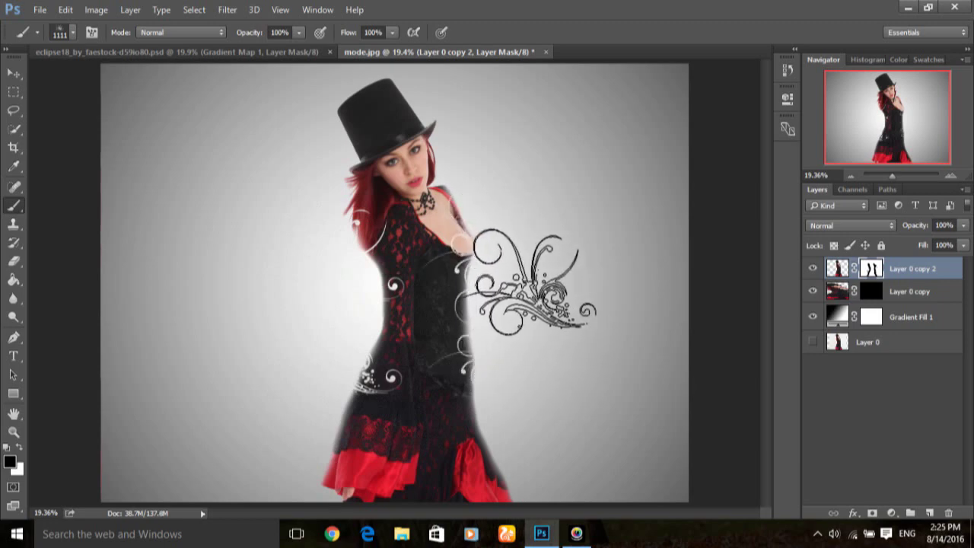
# Rotate the swirl brush tip angle in the on-canvas brush picker
pyautogui.rightClick(525, 284)
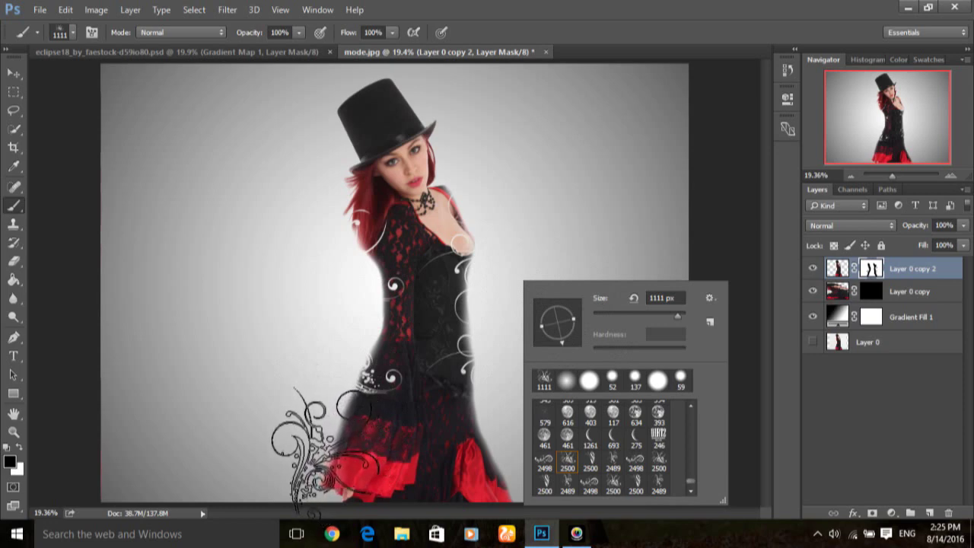
pyautogui.click(326, 451)
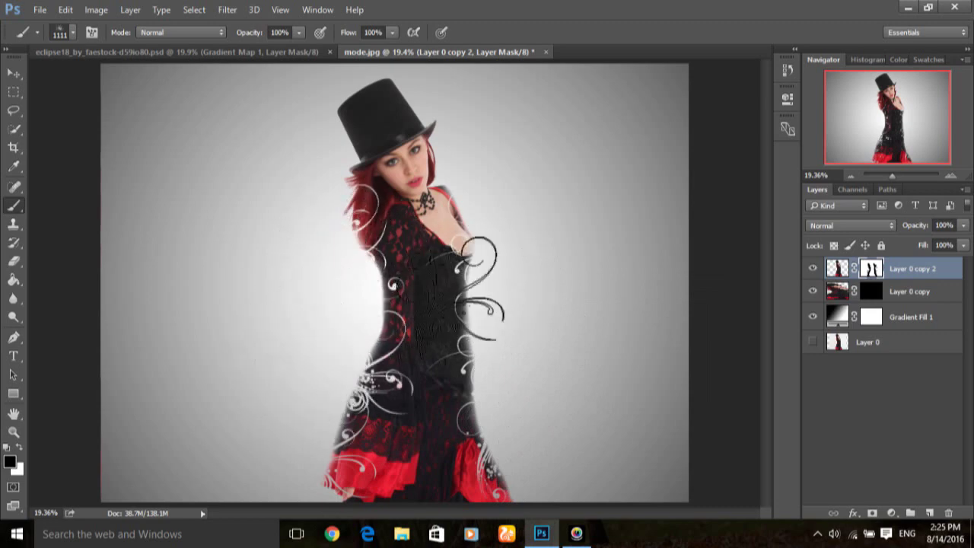
pyautogui.rightClick(533, 236)
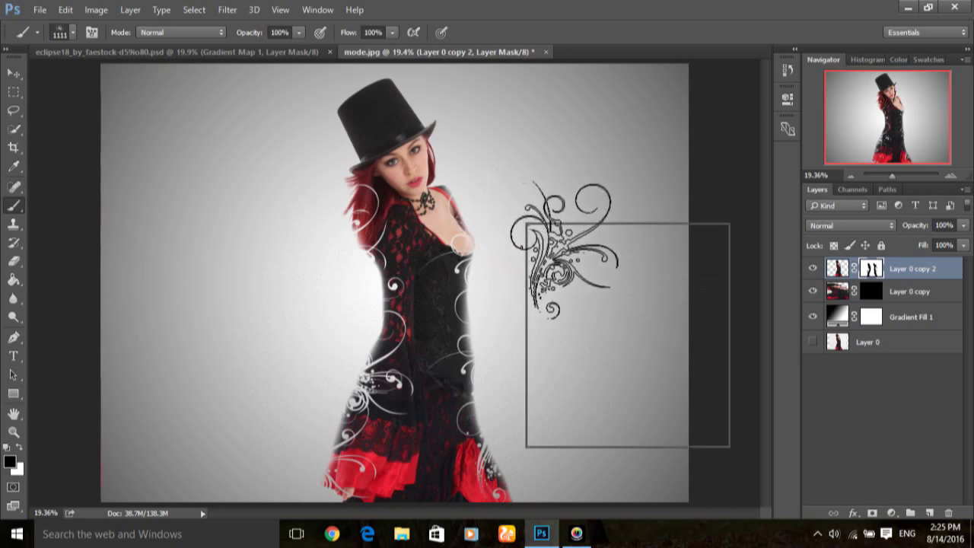
pyautogui.moveTo(569, 290); pyautogui.dragTo(581, 270)
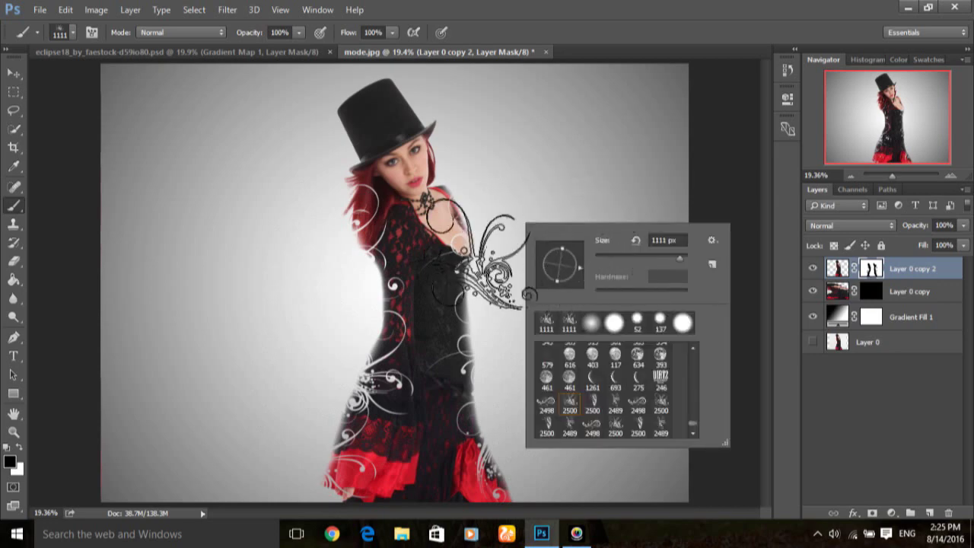
pyautogui.click(465, 407)
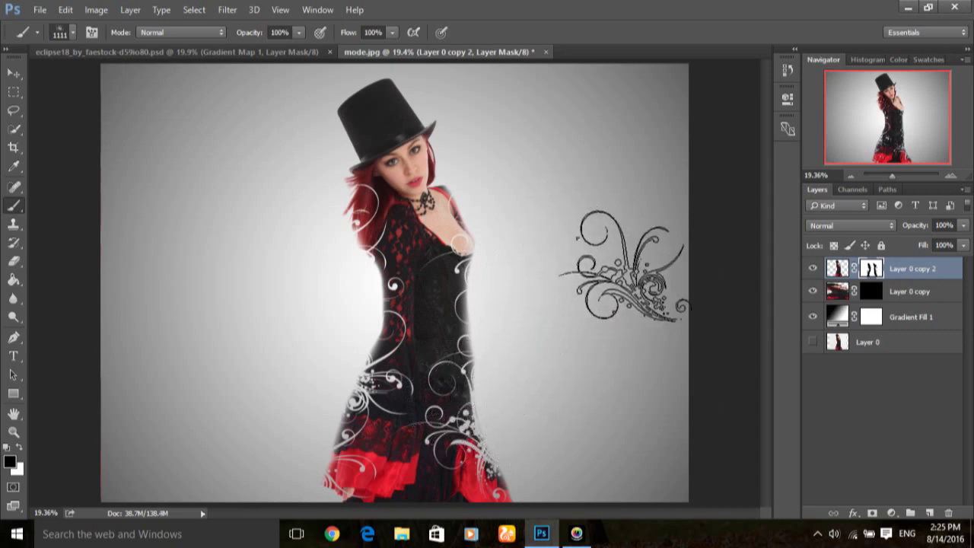
pyautogui.rightClick(601, 240)
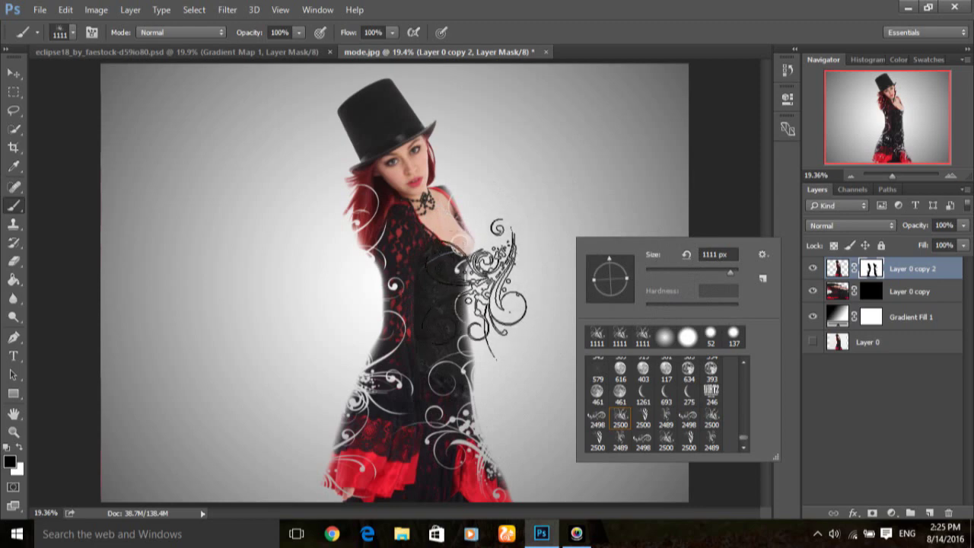
pyautogui.click(498, 259)
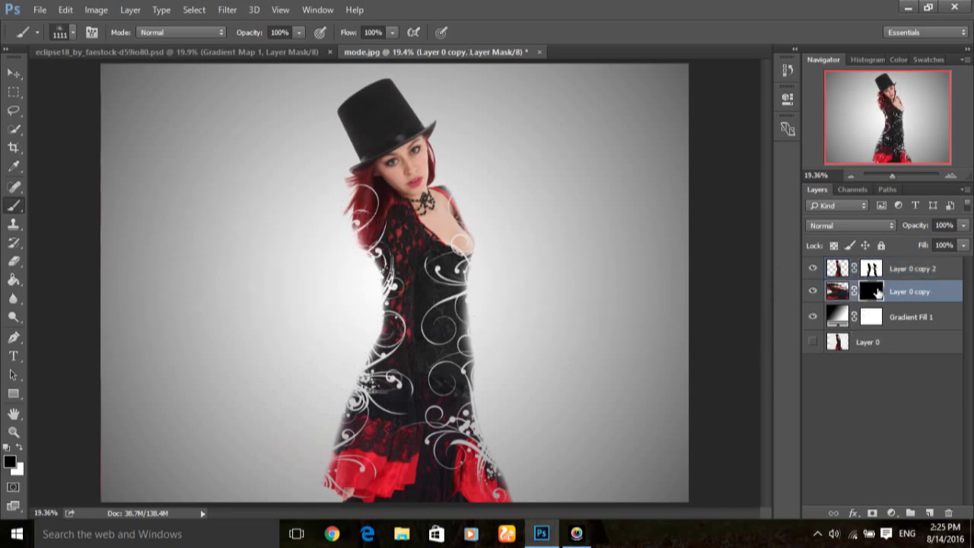
# Switch to white and a 2000 px swirl brush, then stamp swirls on the left side
pyautogui.click(22, 449)
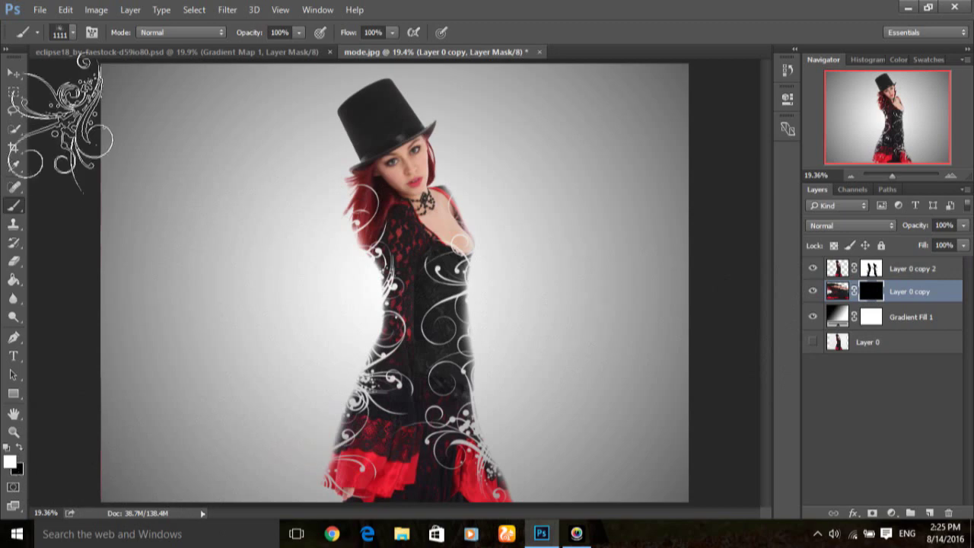
pyautogui.click(73, 32)
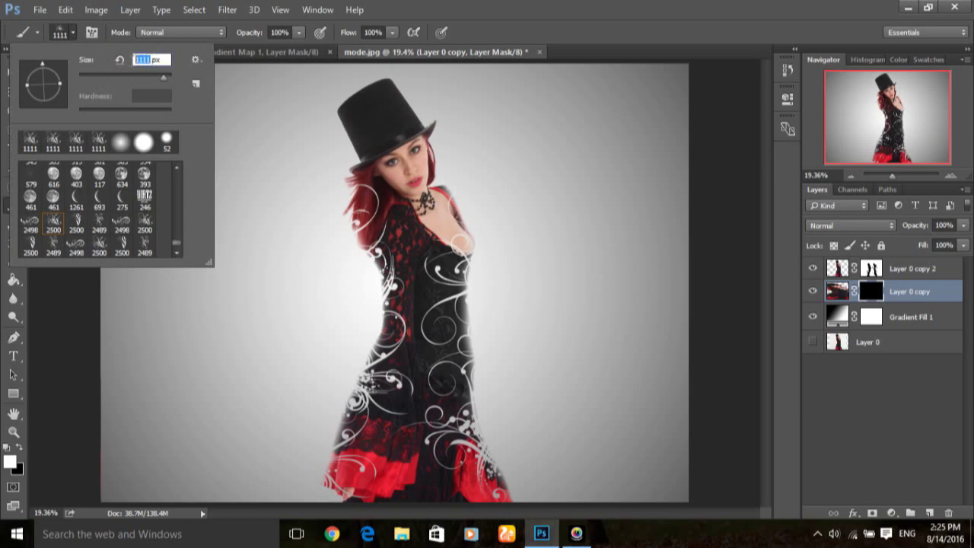
pyautogui.write('2400')
pyautogui.press('Return')
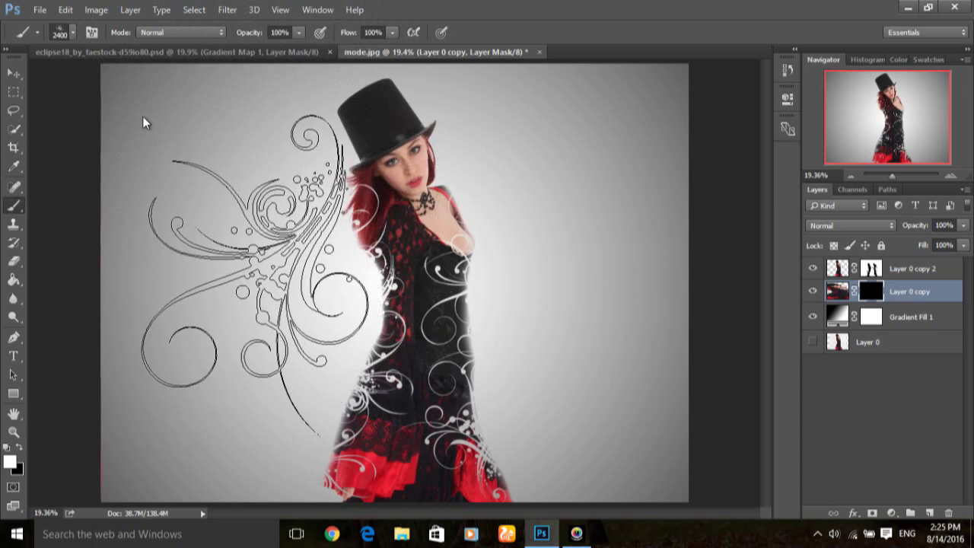
pyautogui.rightClick(290, 292)
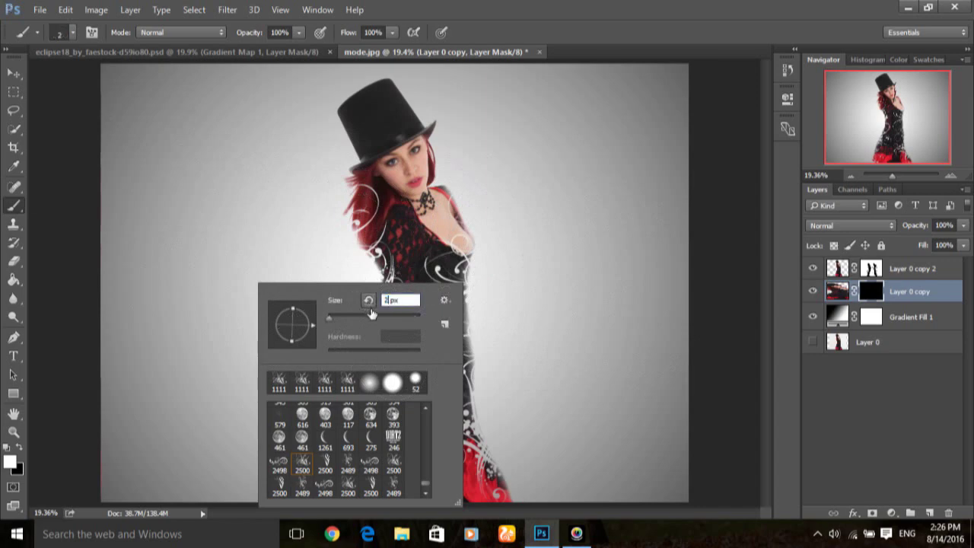
pyautogui.press('Return')
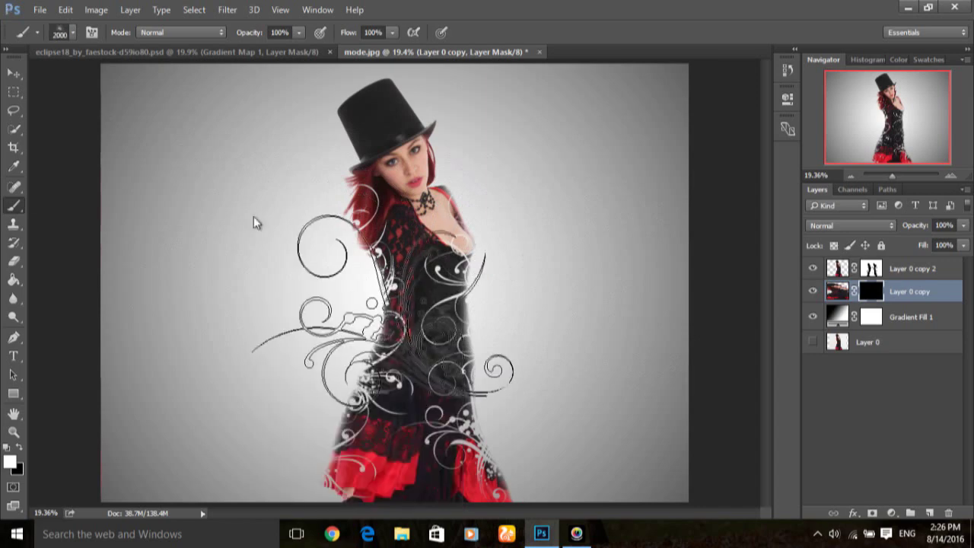
pyautogui.click(164, 180)
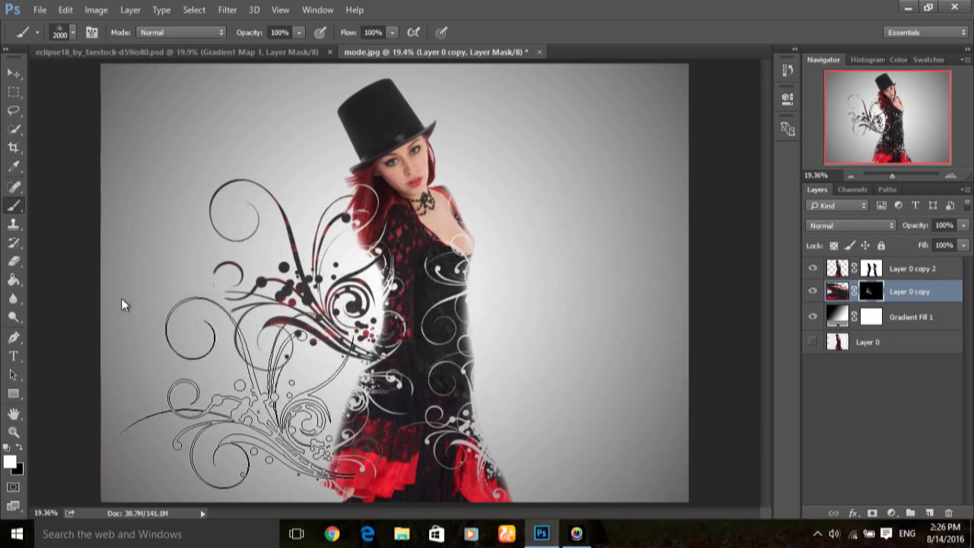
# Use the 2498 px swirl preset to stamp a lower-left swirl revealing red swirls
pyautogui.click(75, 36)
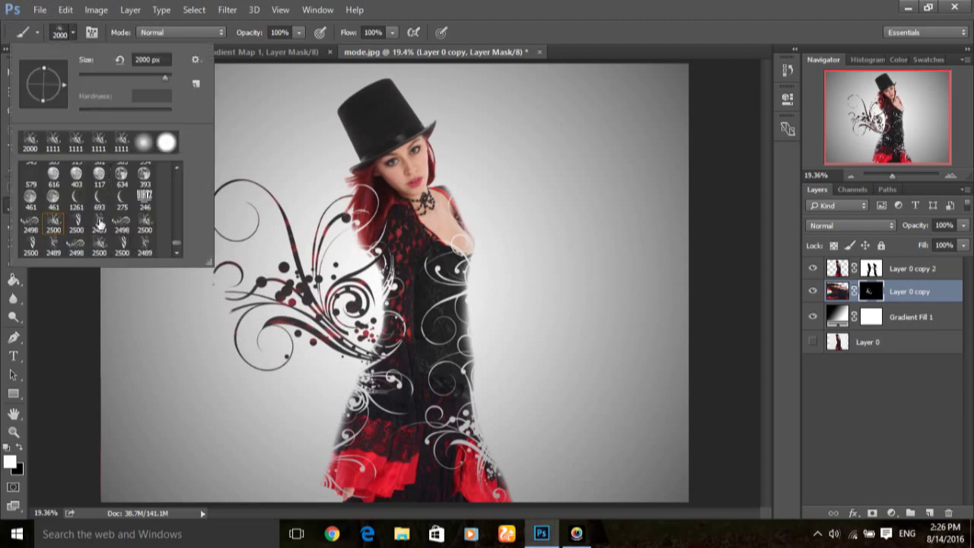
pyautogui.click(122, 226)
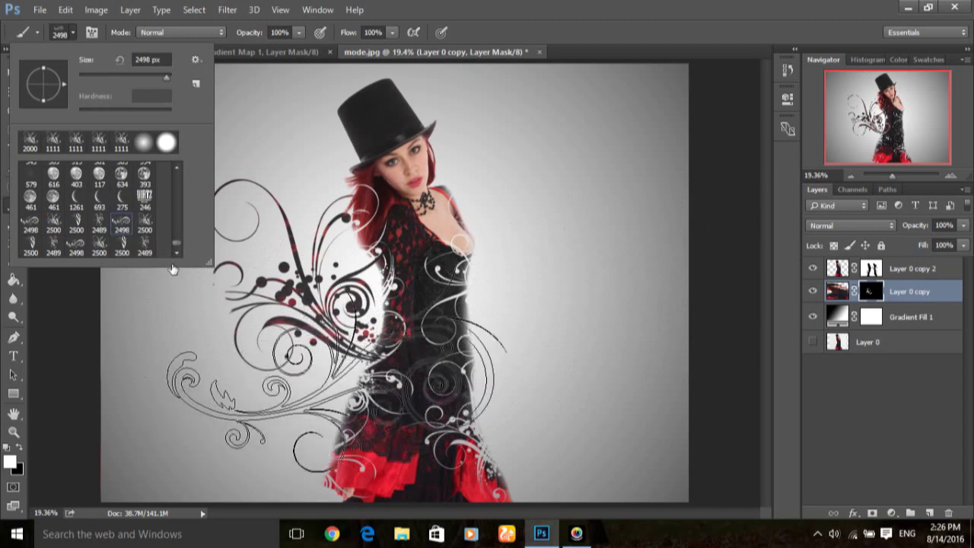
pyautogui.click(134, 278)
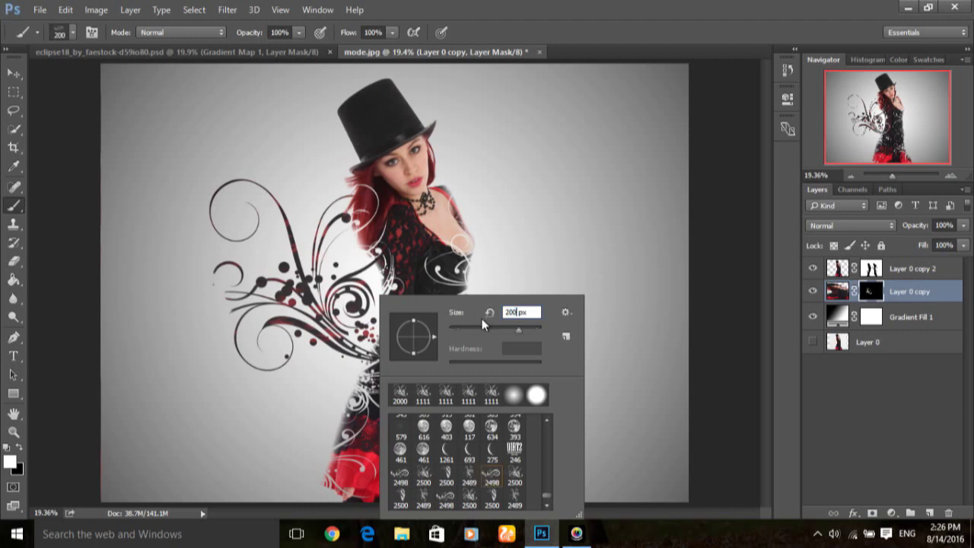
pyautogui.press('Return')
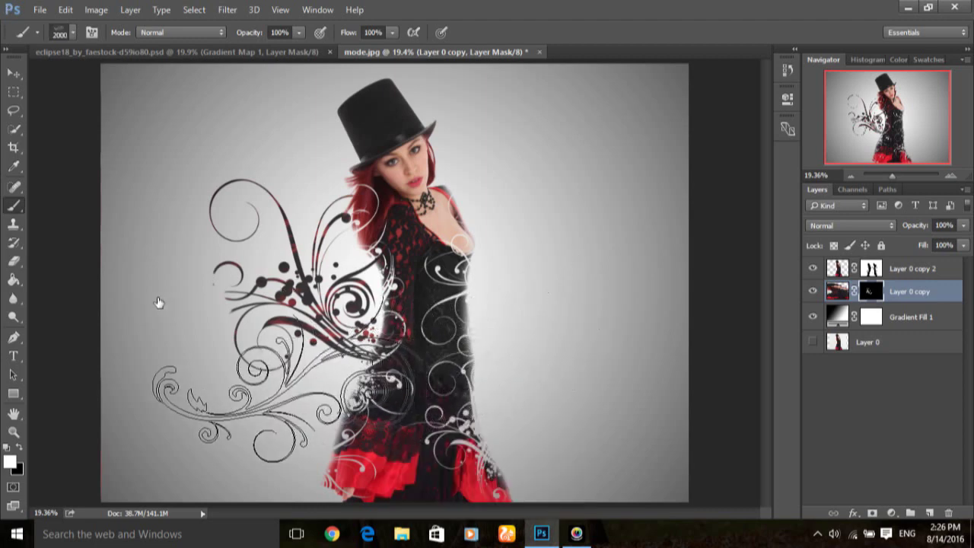
pyautogui.click(164, 344)
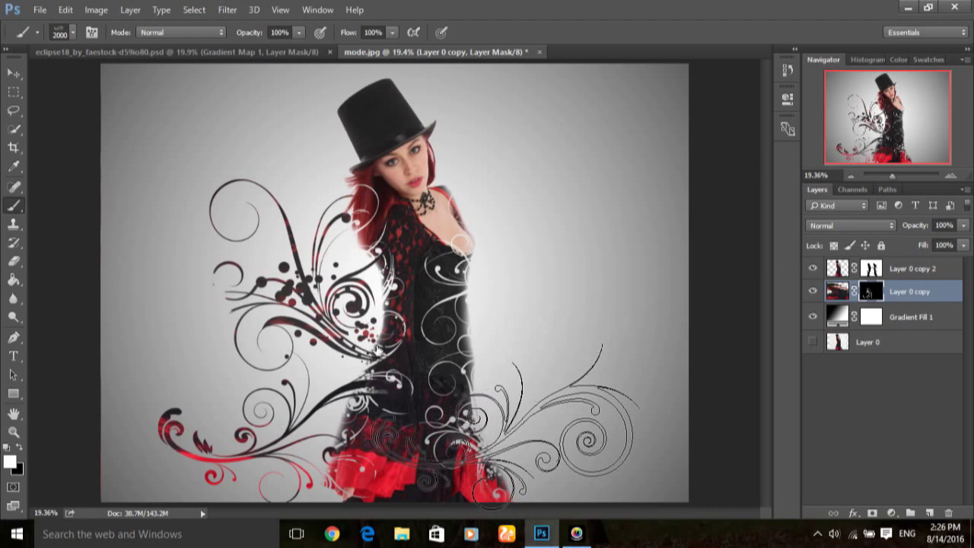
# Stamp a lower-right swirl, then a black swirl right of the model with the 2500 px preset
pyautogui.click(379, 350)
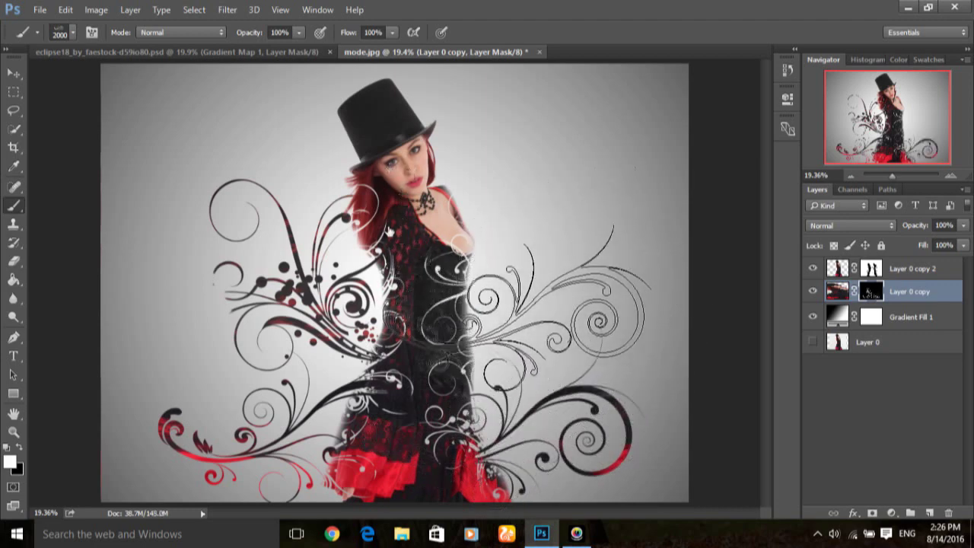
pyautogui.click(73, 32)
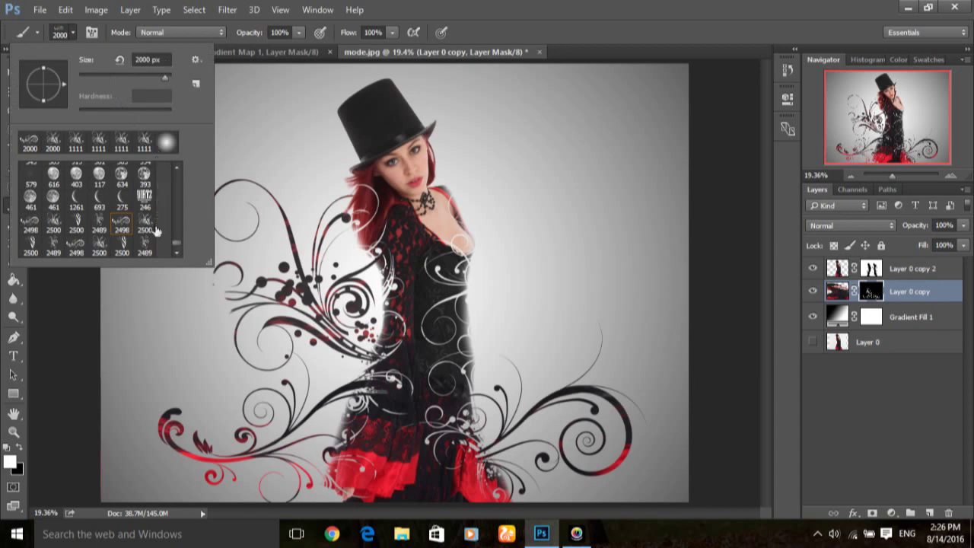
pyautogui.click(99, 245)
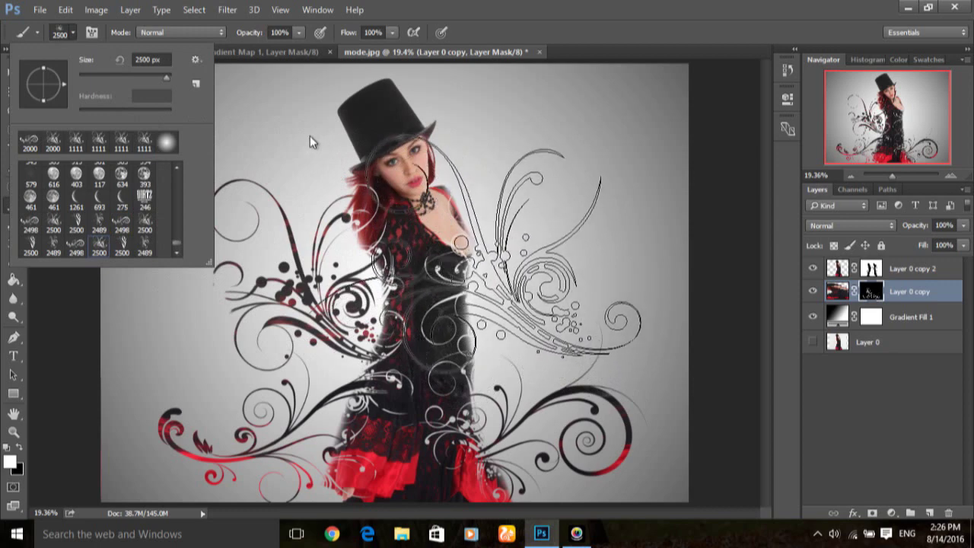
pyautogui.click(347, 185)
pyautogui.rightClick(513, 297)
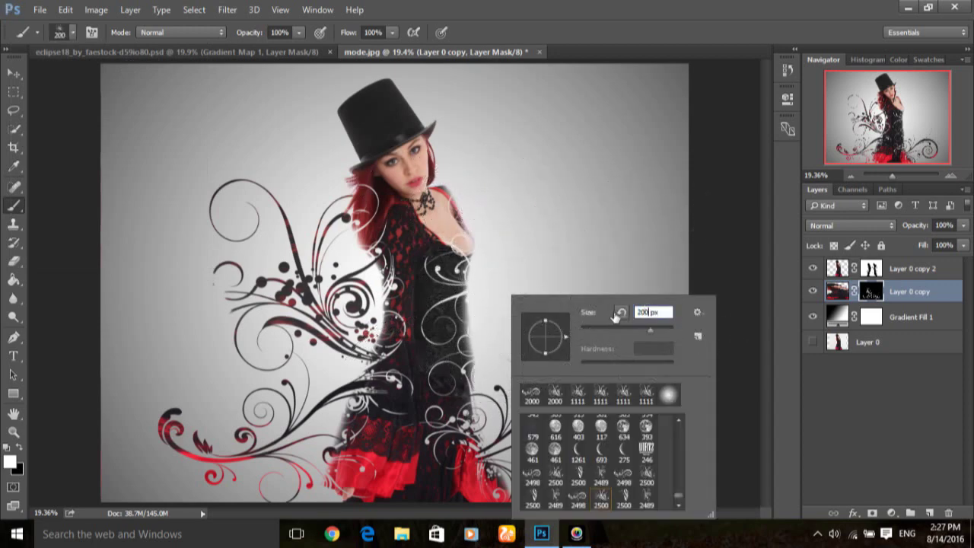
pyautogui.write('2000')
pyautogui.press('Return')
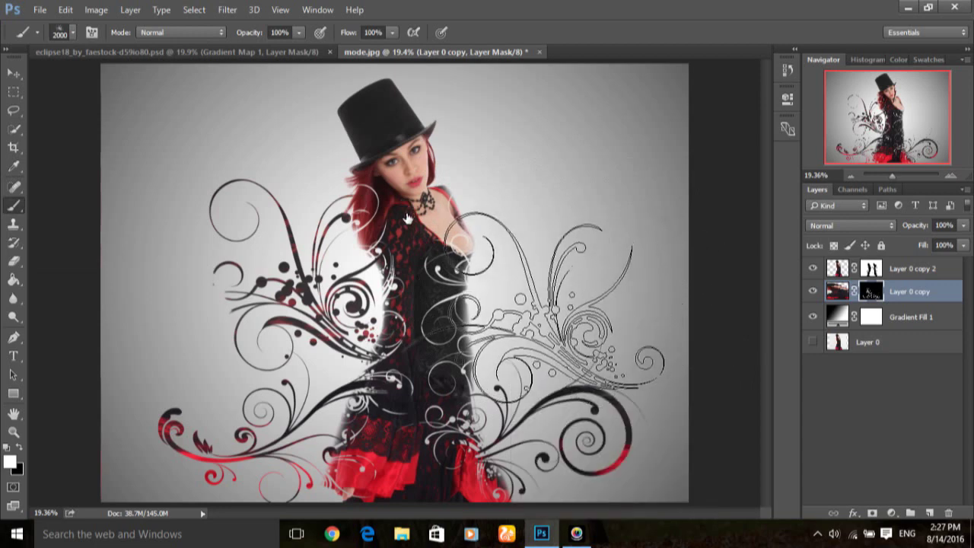
pyautogui.click(407, 212)
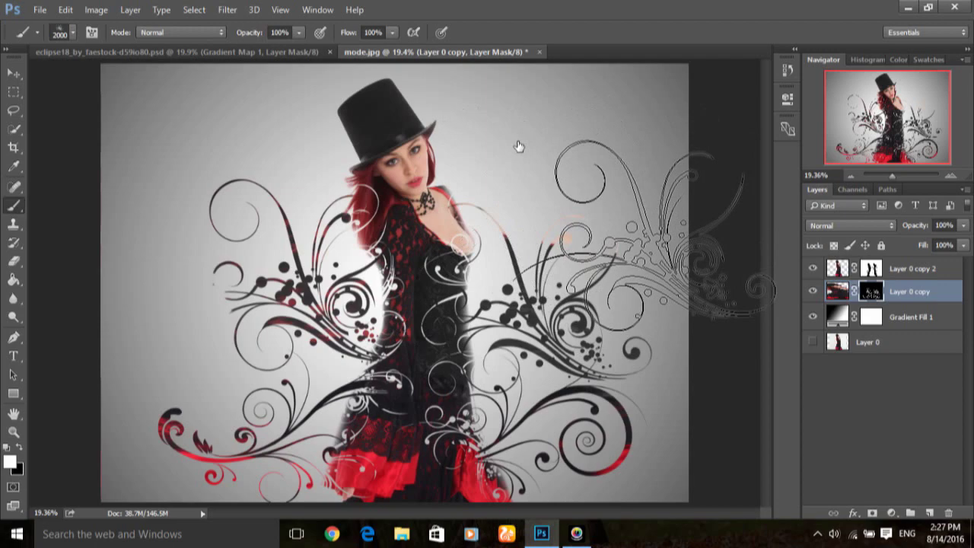
# Stamp dark left-side swirls with the 2489 px preset, pick 2111 px, and select Layer 0 copy 2
pyautogui.click(156, 180)
pyautogui.click(74, 33)
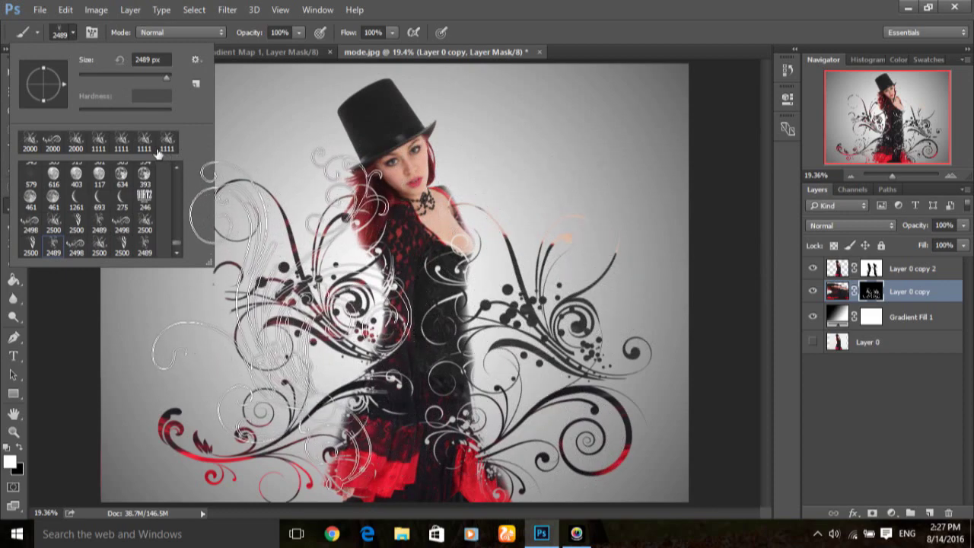
pyautogui.press('Return')
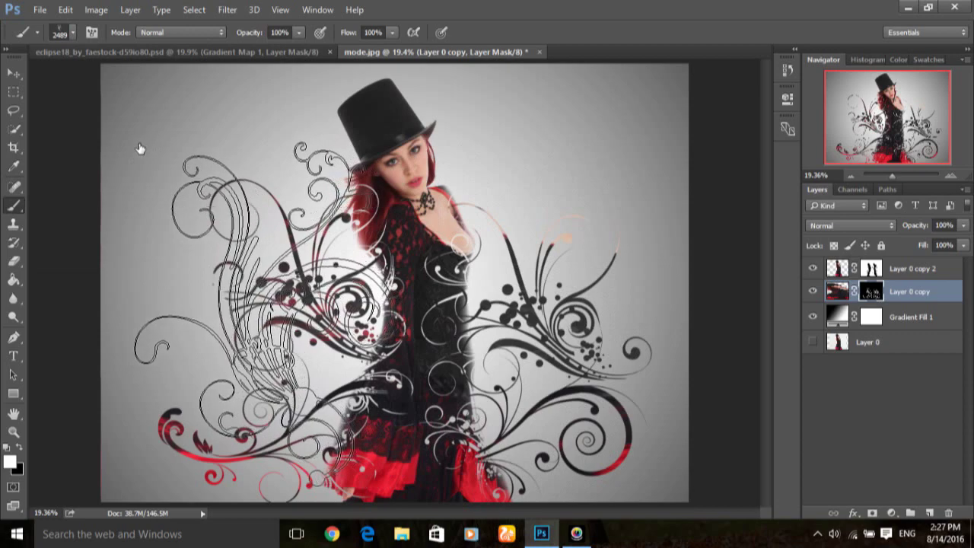
pyautogui.click(140, 148)
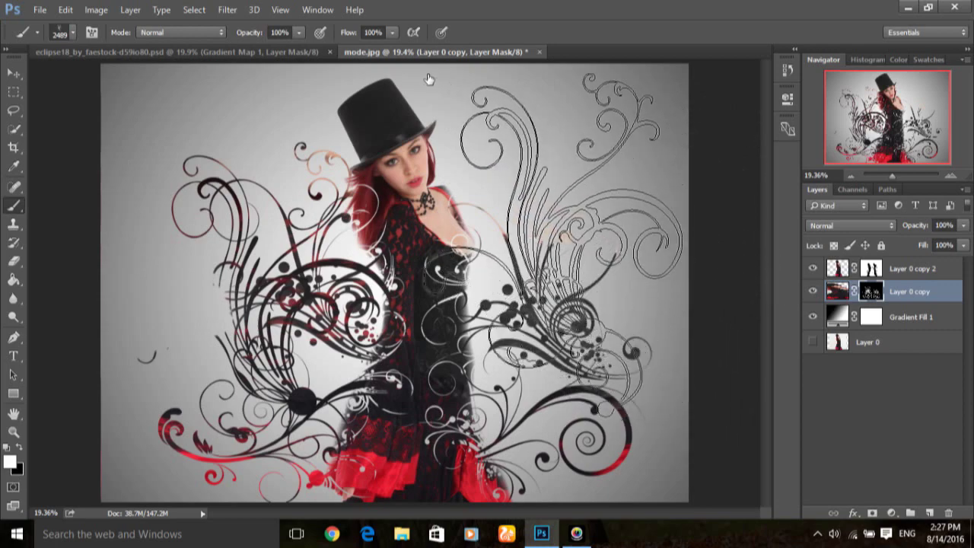
pyautogui.rightClick(646, 244)
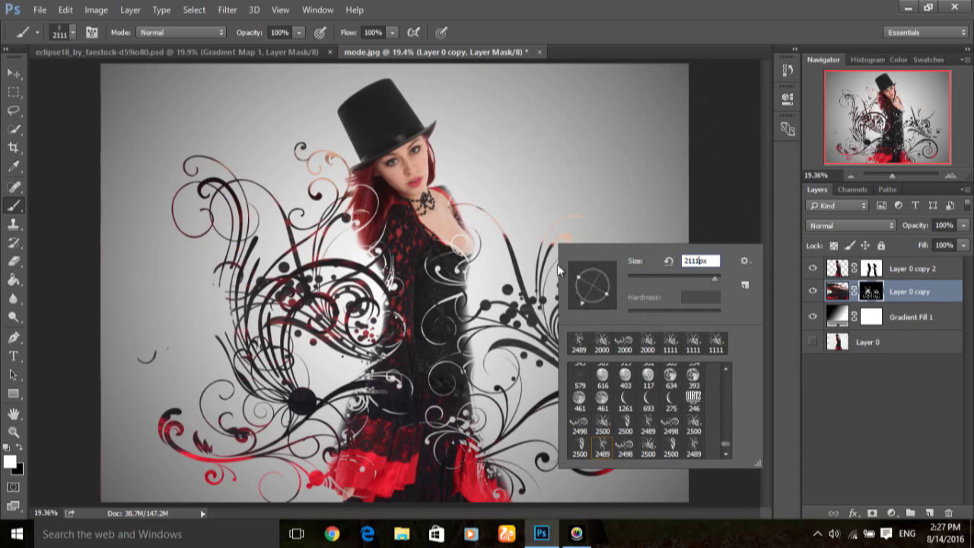
pyautogui.click(399, 152)
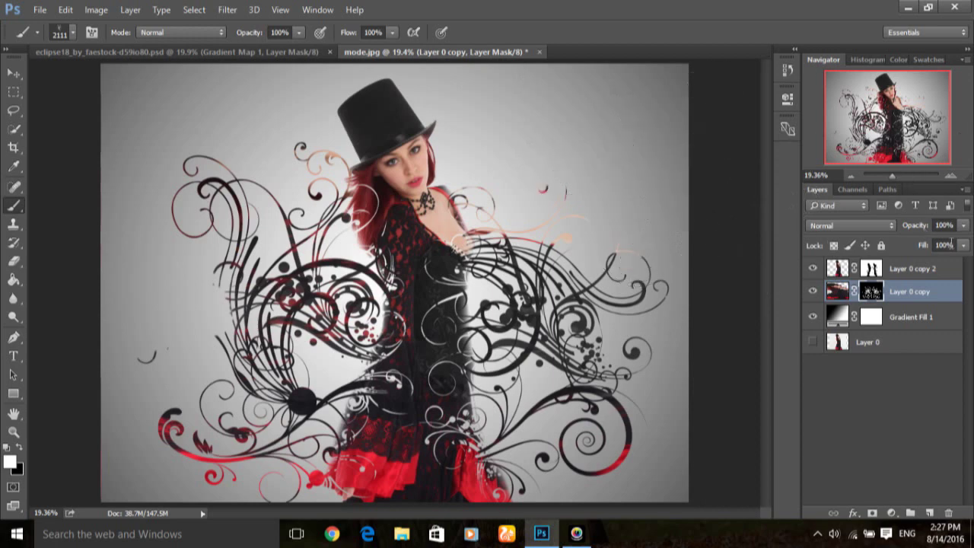
pyautogui.click(943, 273)
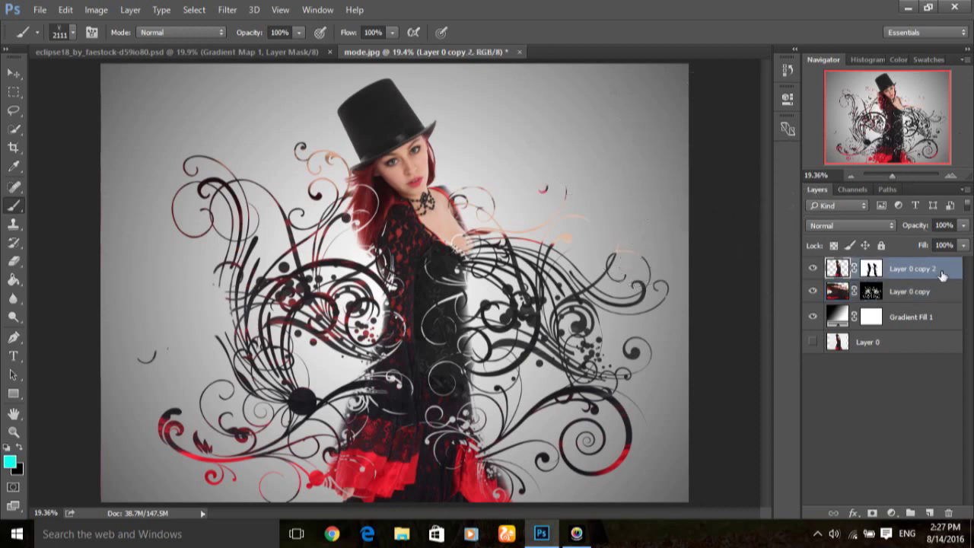
# Add a Vibrance adjustment layer with vibrance raised to +70
pyautogui.click(891, 514)
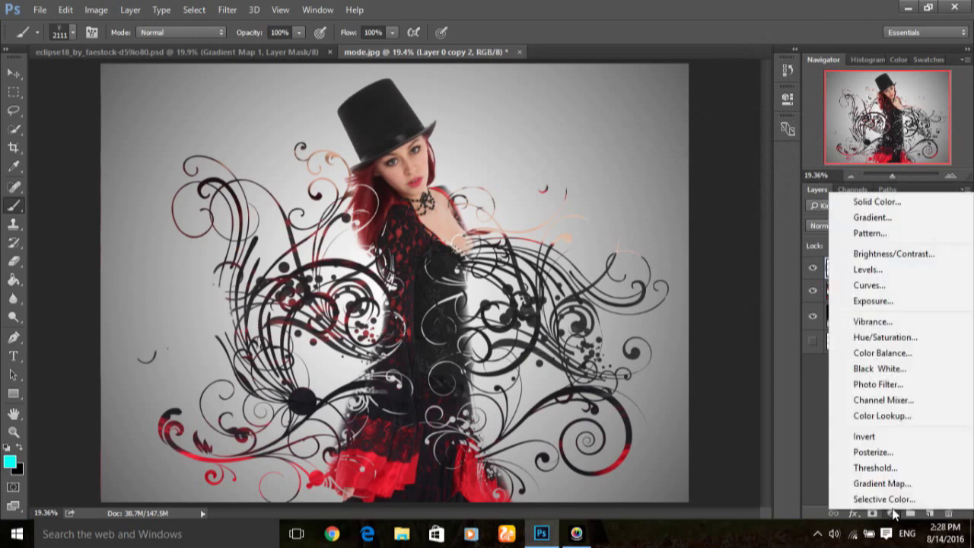
pyautogui.click(900, 322)
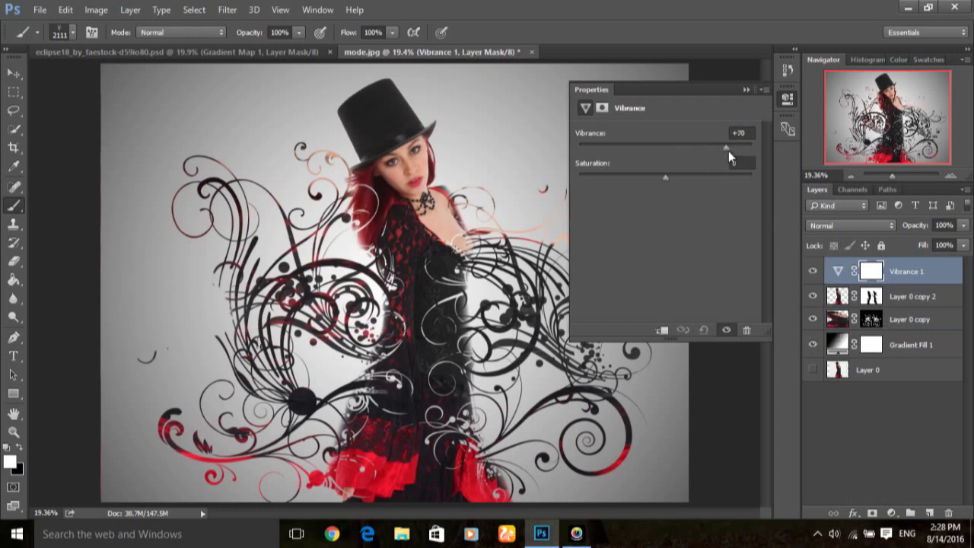
pyautogui.moveTo(728, 150); pyautogui.dragTo(726, 151)
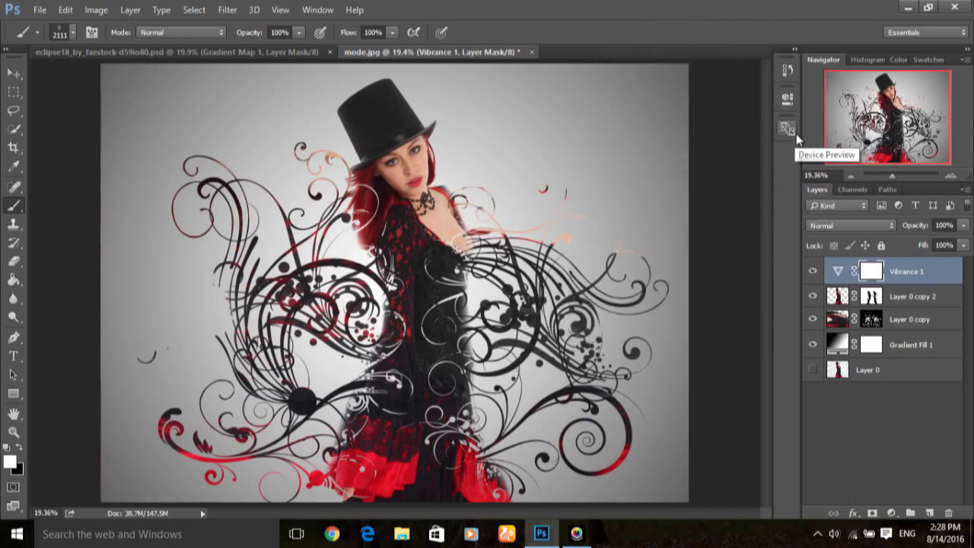
# Place the aged paper texture '3' as a linked layer stretched to cover the canvas
pyautogui.click(40, 10)
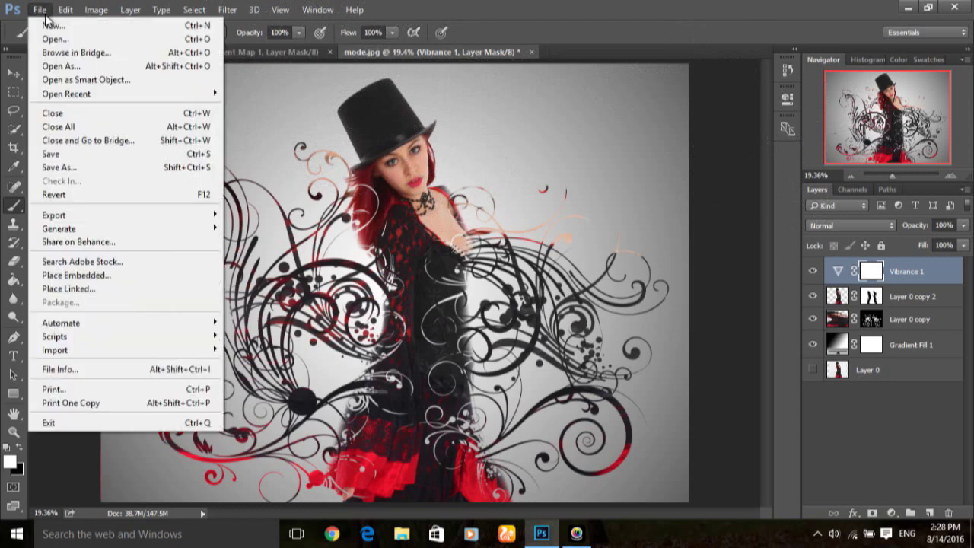
pyautogui.click(123, 288)
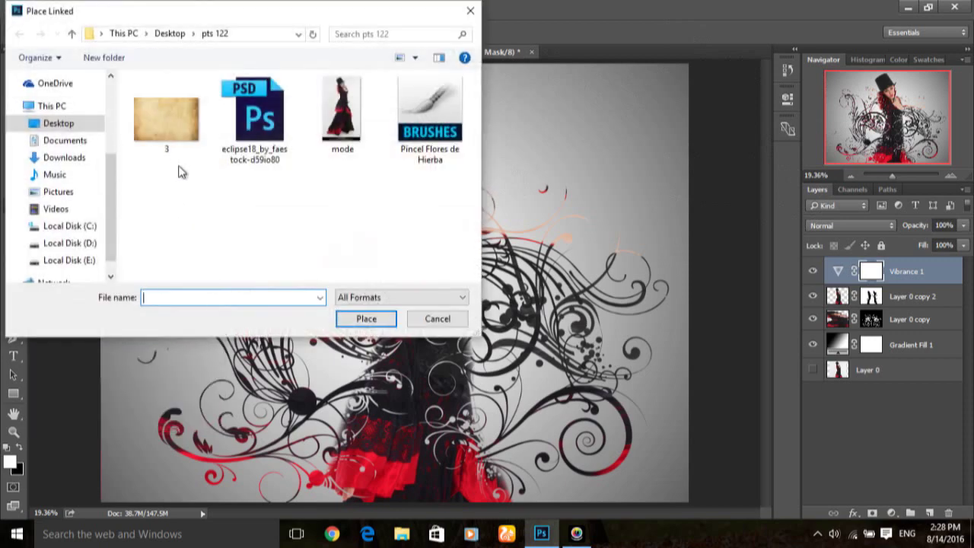
pyautogui.click(181, 138)
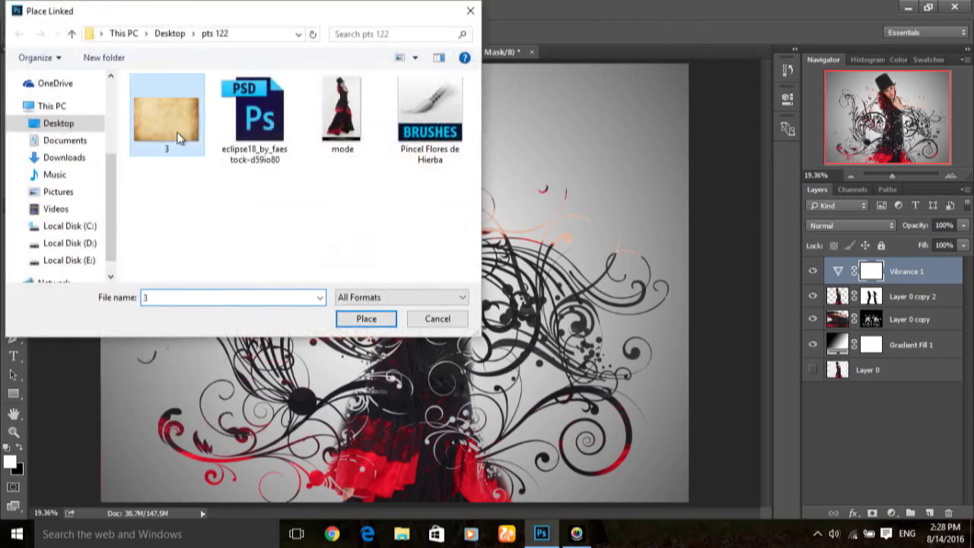
pyautogui.click(366, 319)
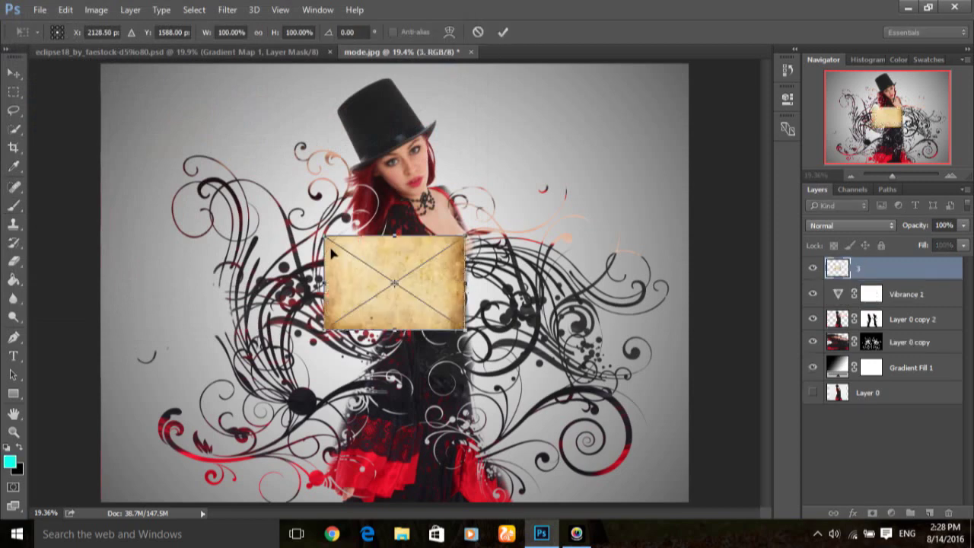
pyautogui.moveTo(325, 237); pyautogui.dragTo(99, 63)
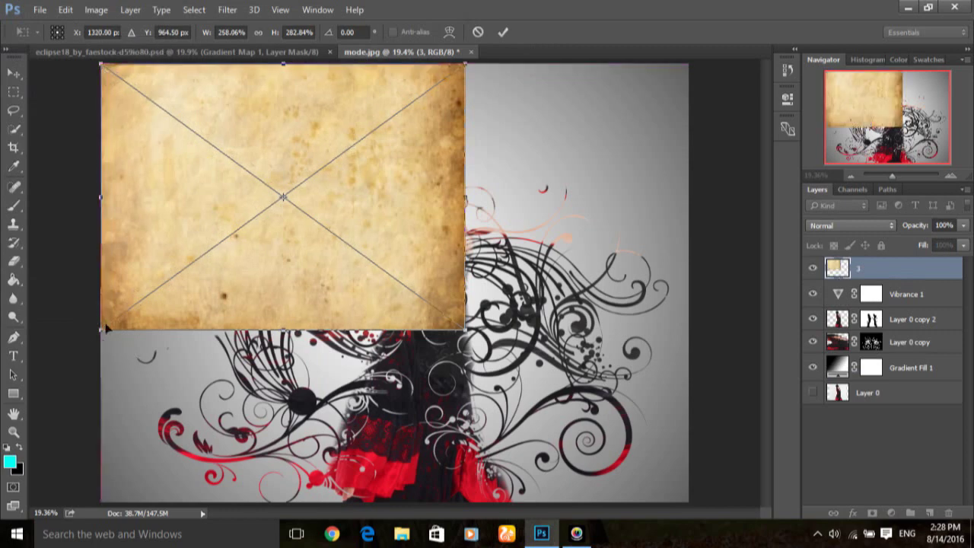
pyautogui.moveTo(102, 329)
pyautogui.mouseDown()
pyautogui.moveTo(114, 380)
pyautogui.moveTo(111, 482)
pyautogui.moveTo(101, 503)
pyautogui.mouseUp()
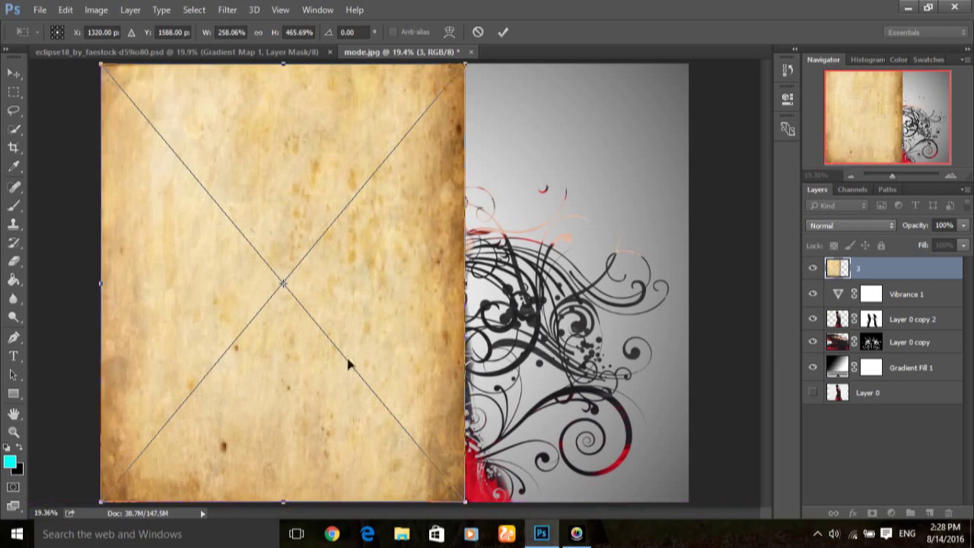
pyautogui.moveTo(462, 281)
pyautogui.mouseDown()
pyautogui.moveTo(671, 274)
pyautogui.moveTo(698, 263)
pyautogui.mouseUp()
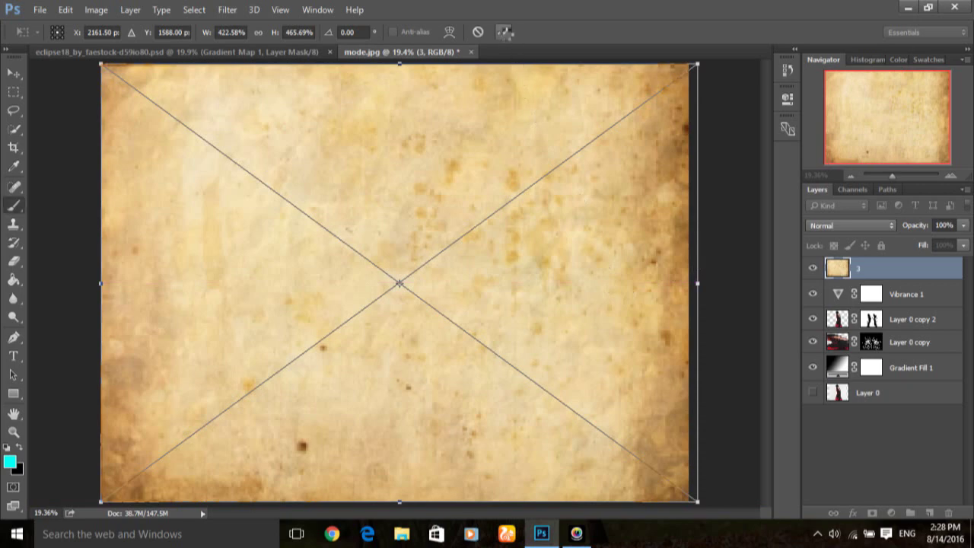
pyautogui.click(502, 32)
# Rasterize texture layer 3 and desaturate it to greyscale
pyautogui.rightClick(898, 268)
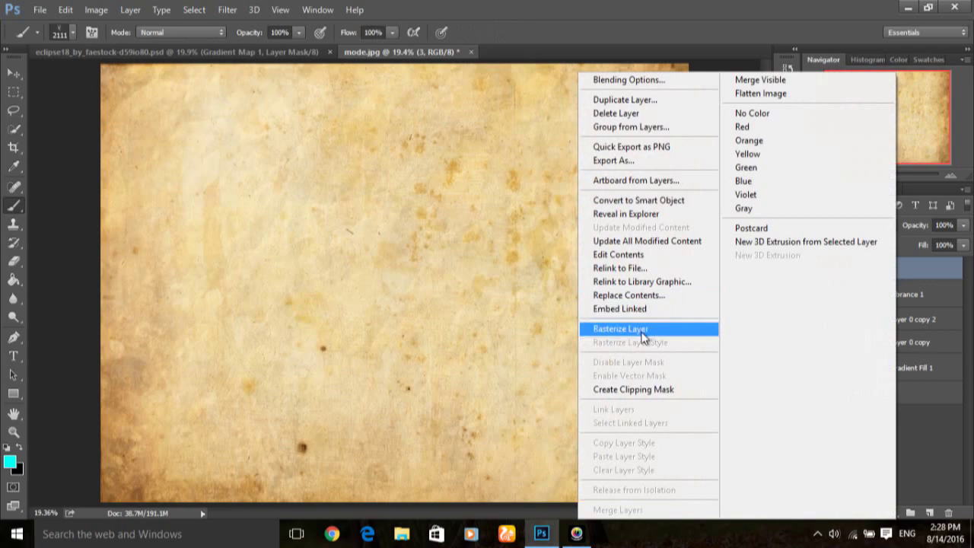
pyautogui.click(642, 335)
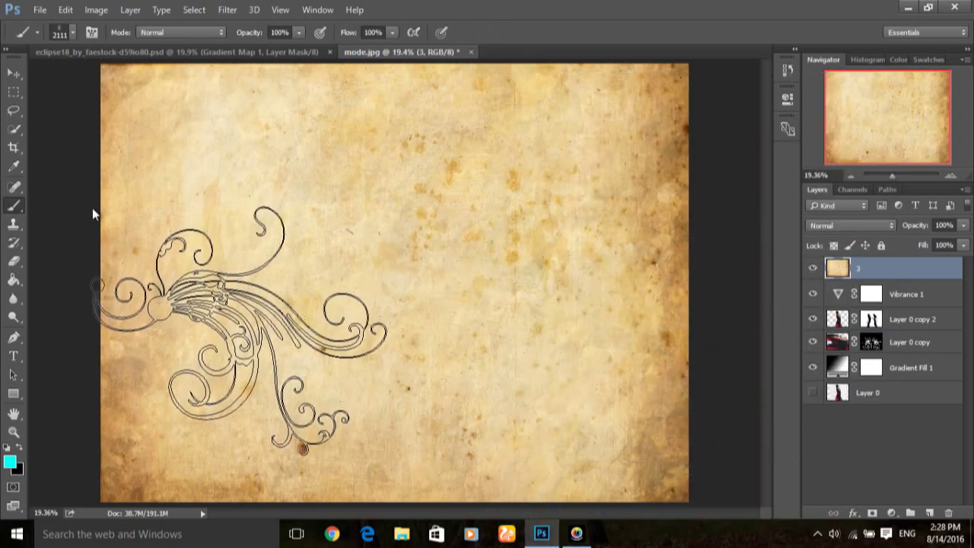
pyautogui.click(97, 10)
pyautogui.moveTo(118, 46)
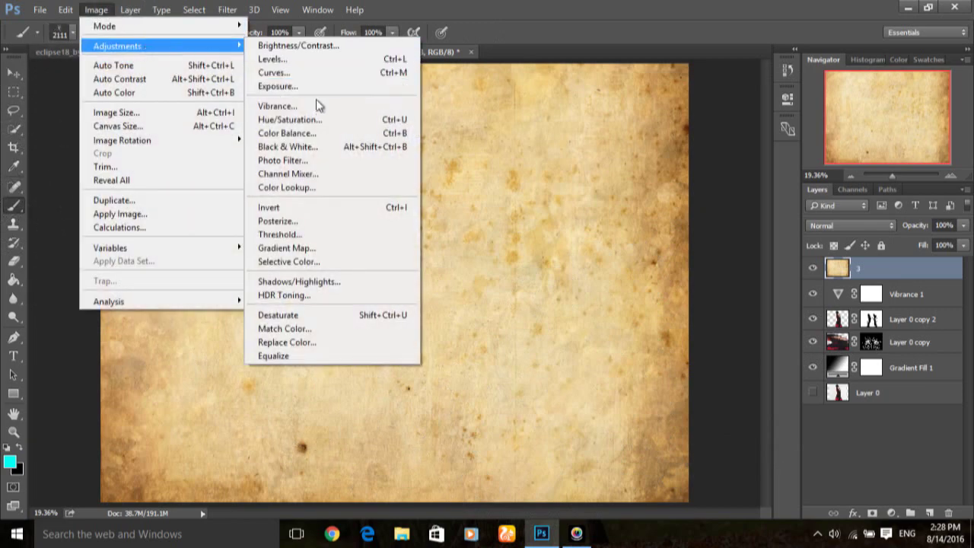
pyautogui.click(339, 313)
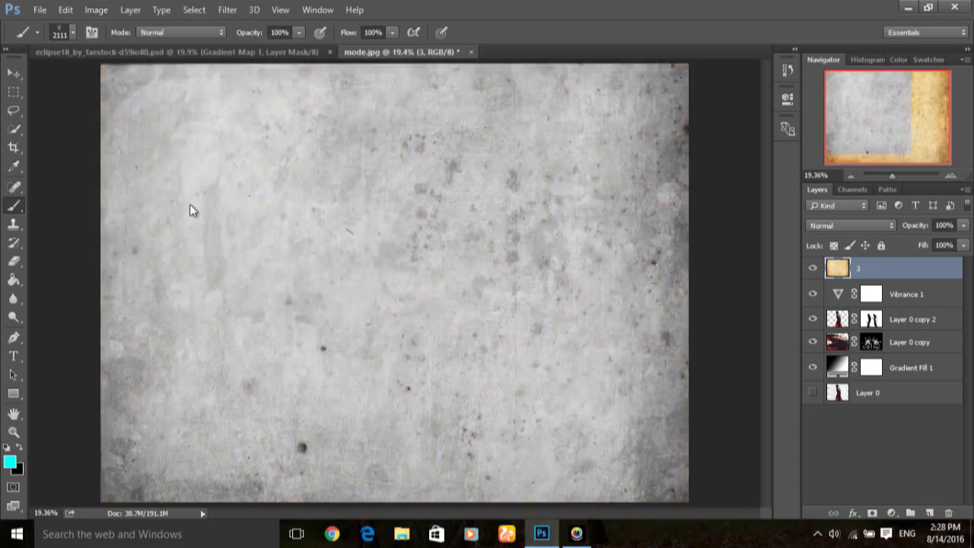
# Darken the texture's midtones to 0.38 with Levels
pyautogui.click(96, 10)
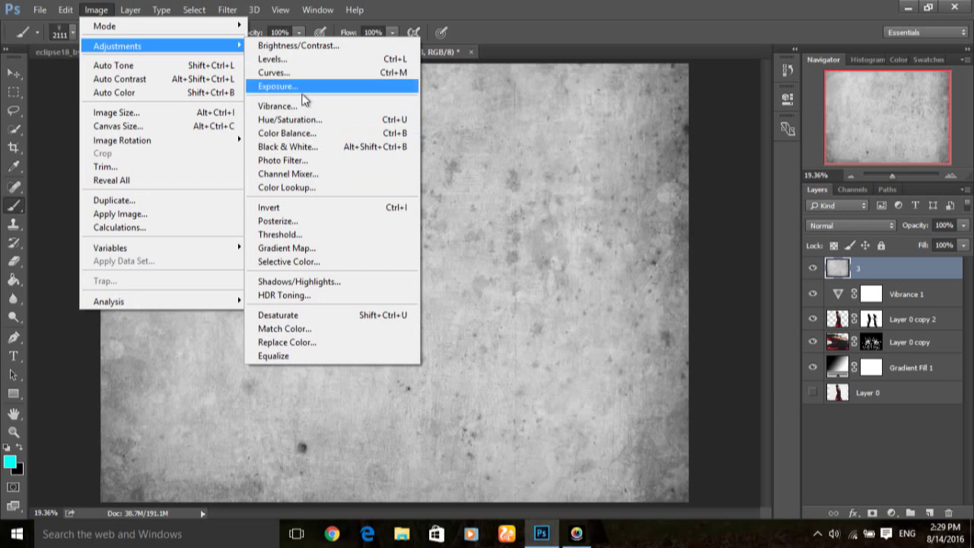
pyautogui.click(307, 64)
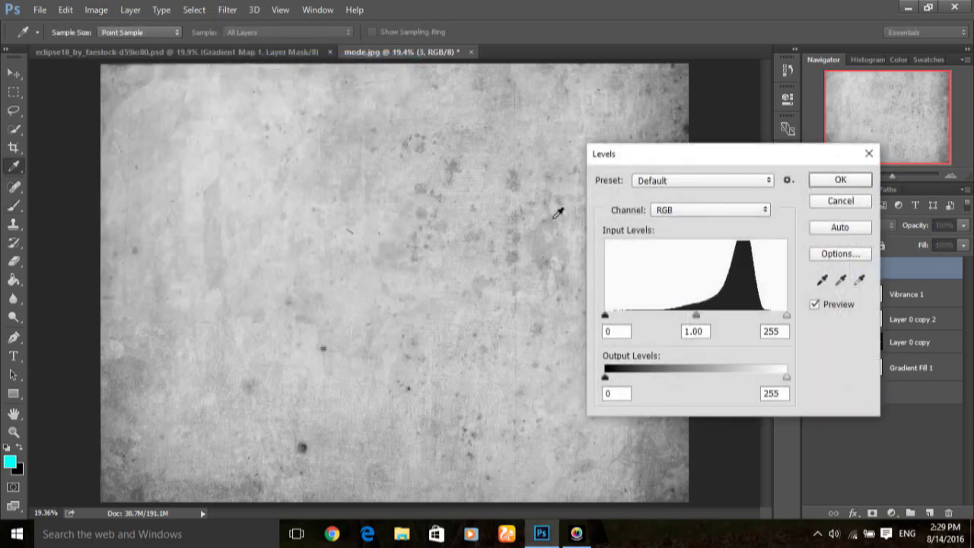
pyautogui.moveTo(696, 315); pyautogui.dragTo(736, 312)
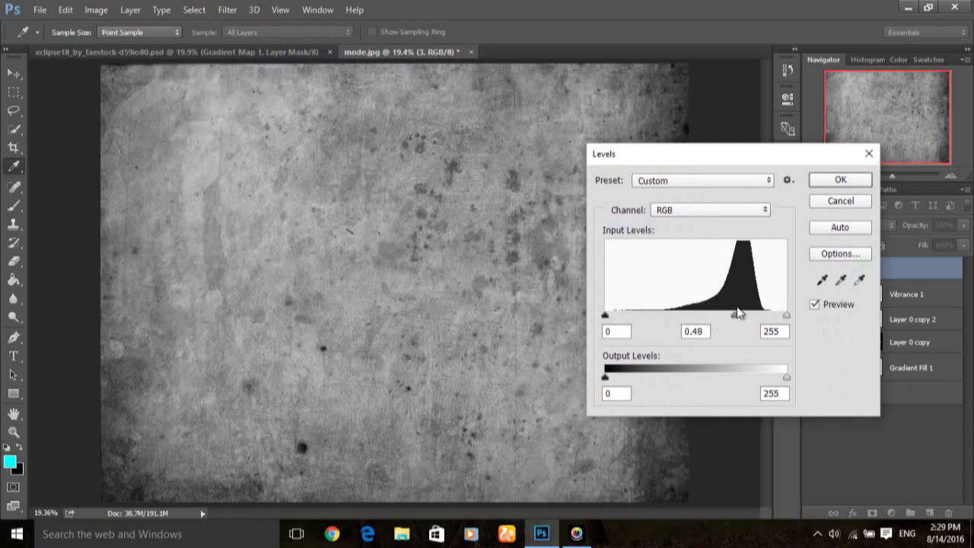
pyautogui.moveTo(739, 318); pyautogui.dragTo(747, 315)
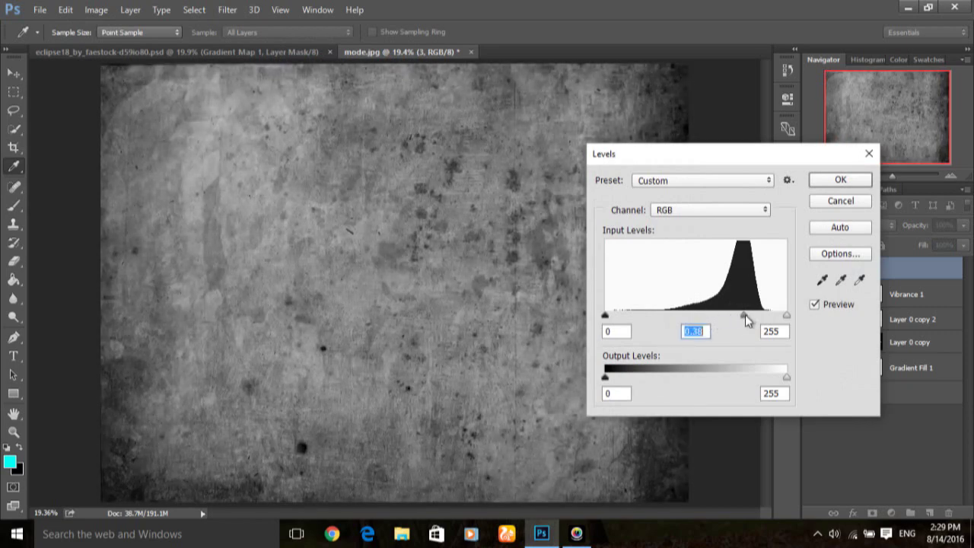
pyautogui.click(854, 185)
pyautogui.press('b')
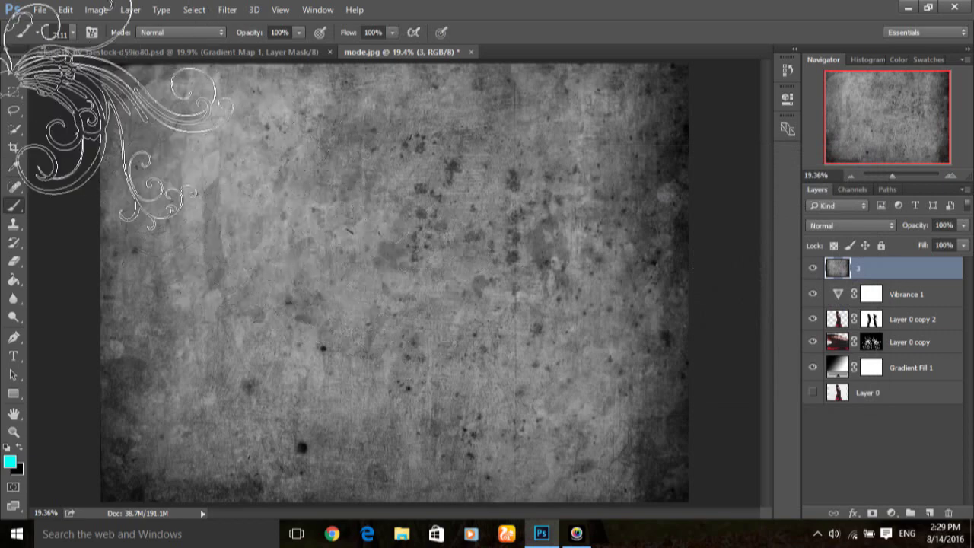
pyautogui.click(14, 73)
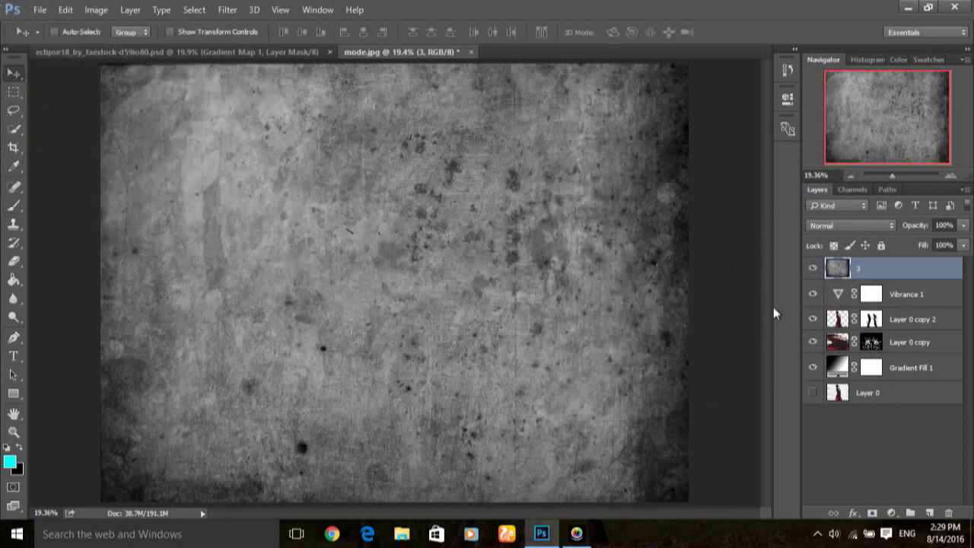
# Set layer 3 to Soft Light, add a layer mask and make black the foreground colour
pyautogui.click(837, 227)
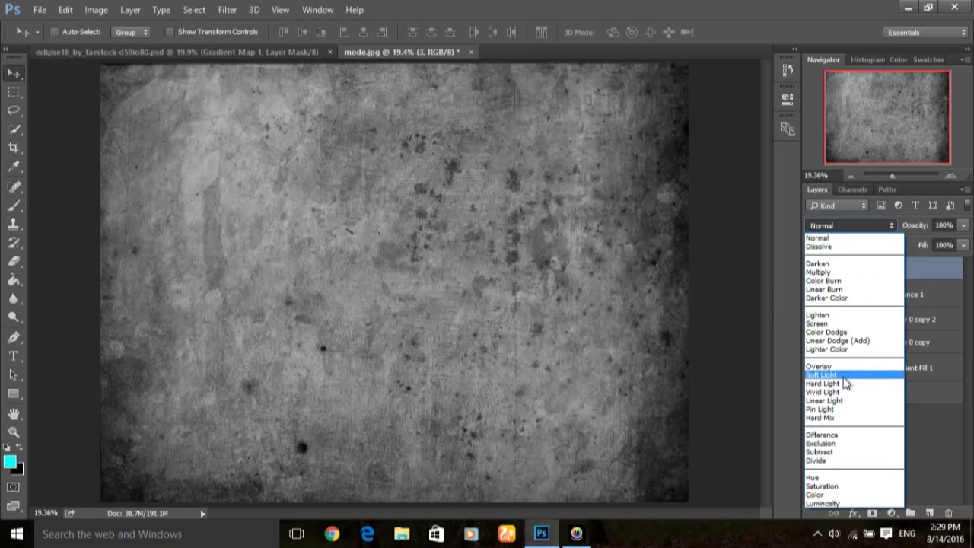
pyautogui.click(844, 376)
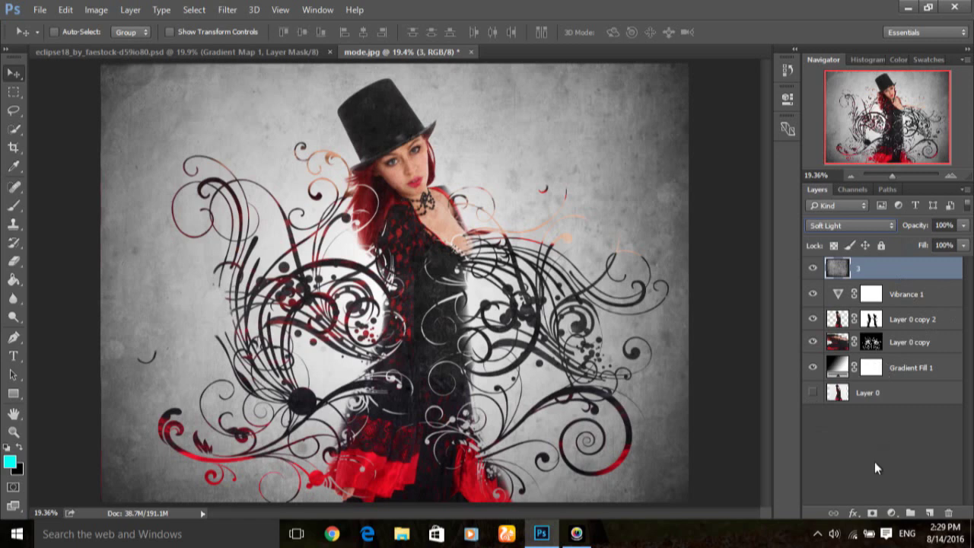
pyautogui.click(872, 515)
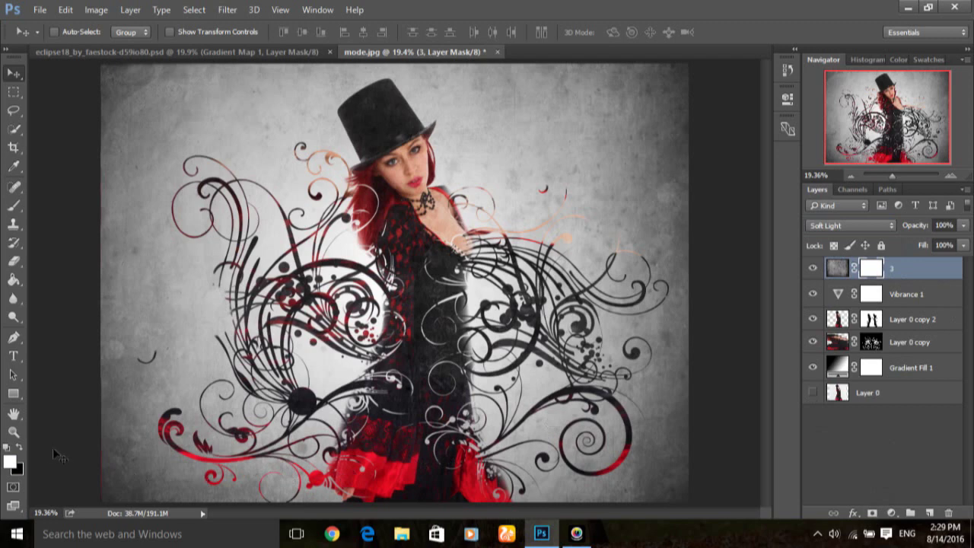
pyautogui.click(22, 451)
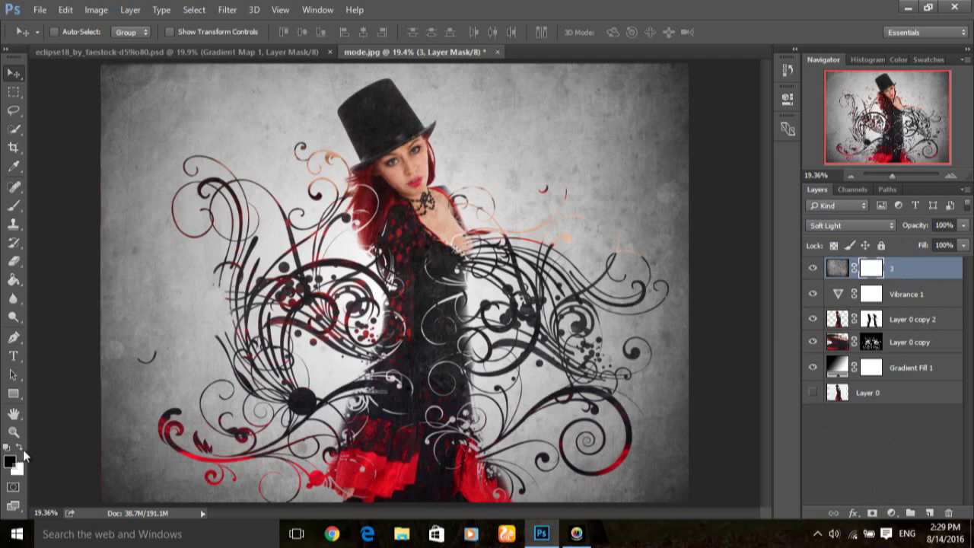
pyautogui.click(13, 206)
# Mask the texture away from the woman with a soft round 2000 px black brush
pyautogui.click(73, 32)
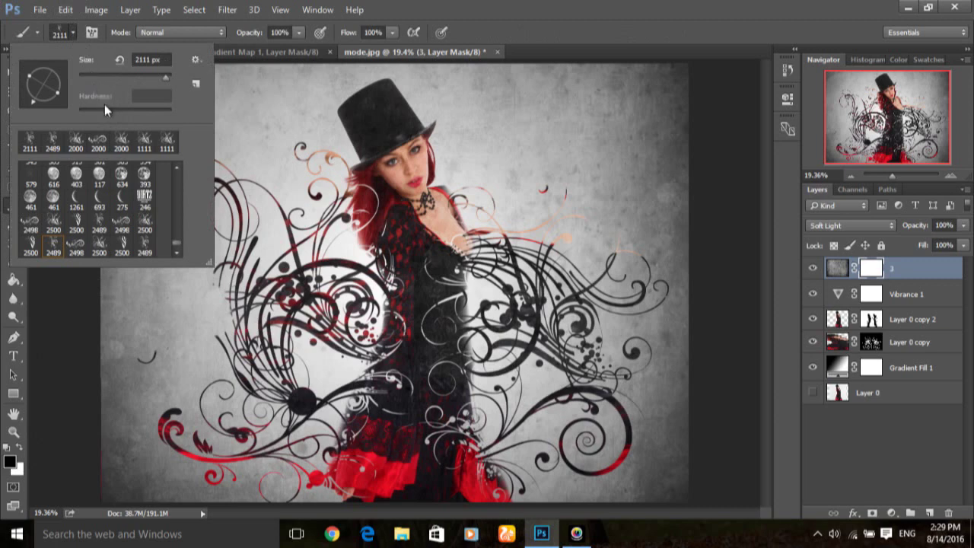
pyautogui.scroll(1, 182, 243)
pyautogui.scroll(2, 182, 241)
pyautogui.scroll(2, 185, 203)
pyautogui.scroll(2, 187, 170)
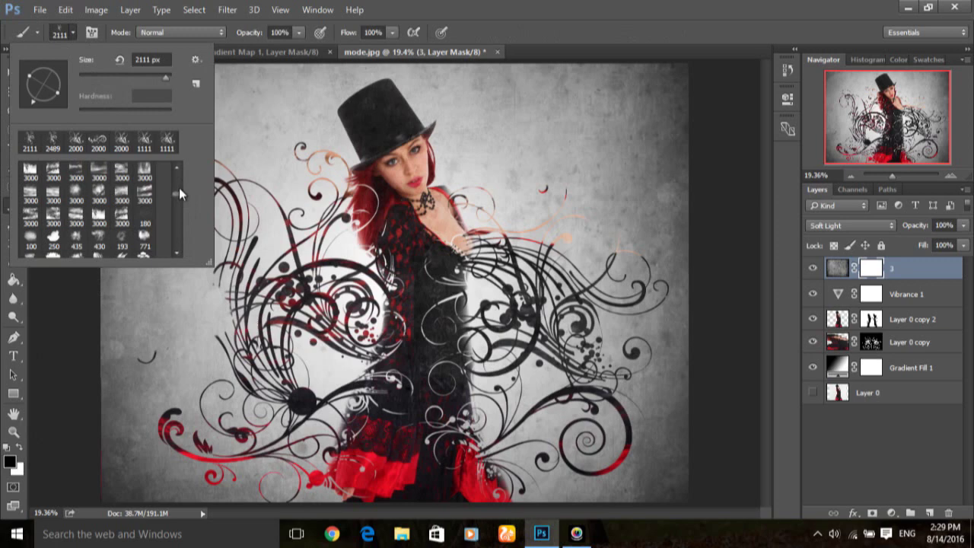
pyautogui.scroll(3, 179, 187)
pyautogui.click(29, 179)
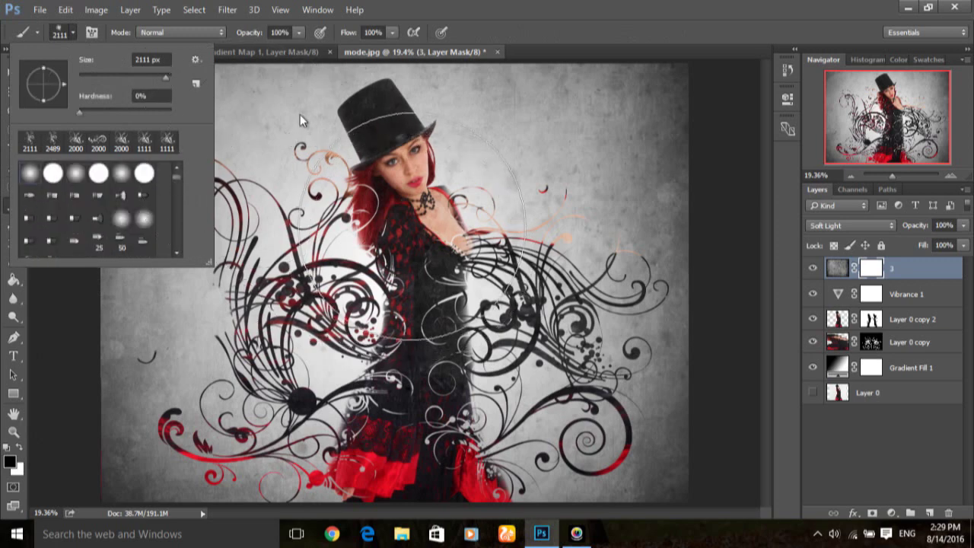
pyautogui.moveTo(151, 58); pyautogui.dragTo(137, 59)
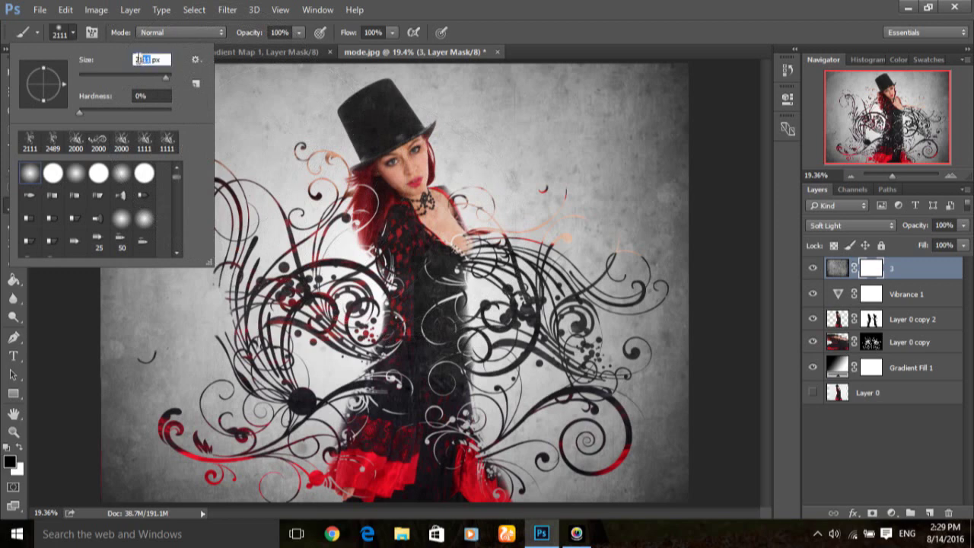
pyautogui.write('2000')
pyautogui.press('Return')
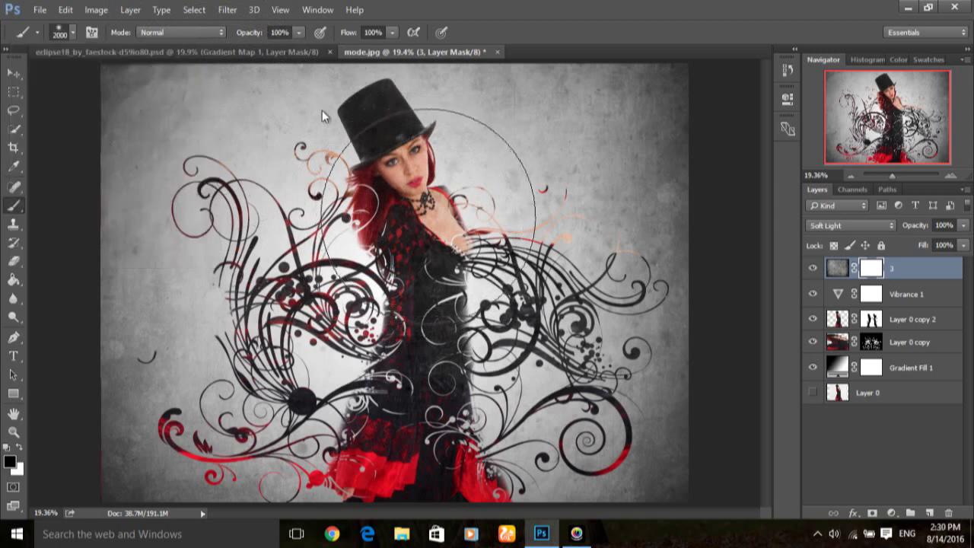
pyautogui.moveTo(313, 112); pyautogui.dragTo(323, 219)
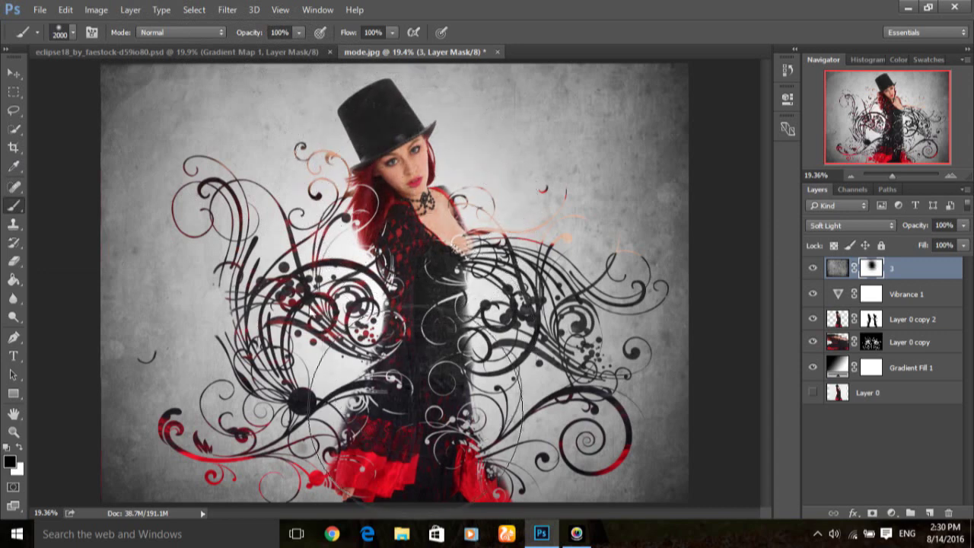
pyautogui.moveTo(426, 395); pyautogui.dragTo(411, 373)
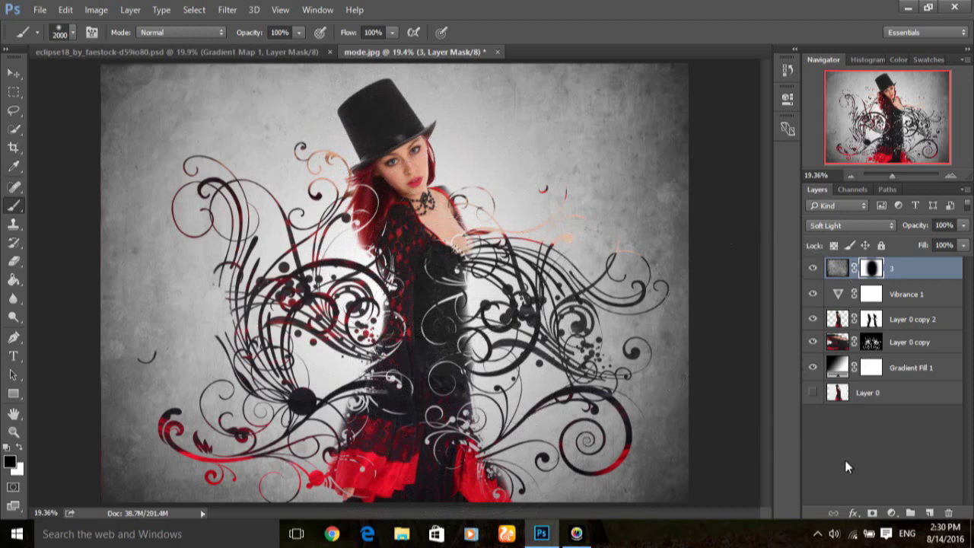
pyautogui.click(892, 513)
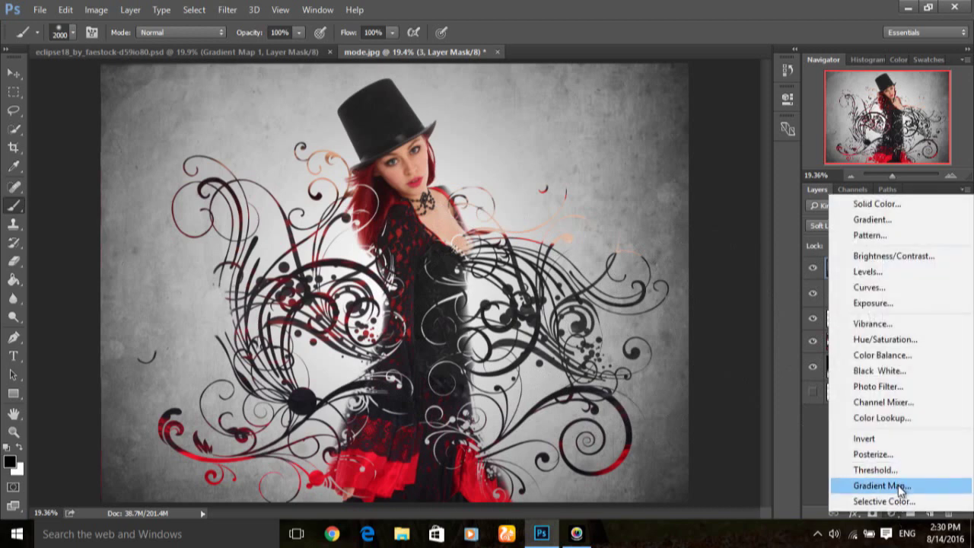
# Add a Gradient Map using the Platinum preset from the Photographic Toning set
pyautogui.click(898, 484)
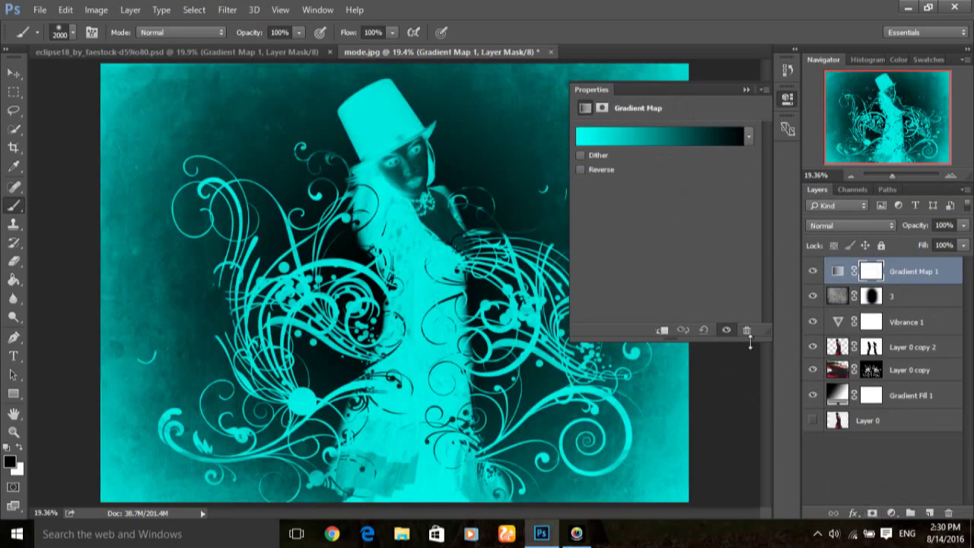
pyautogui.click(629, 142)
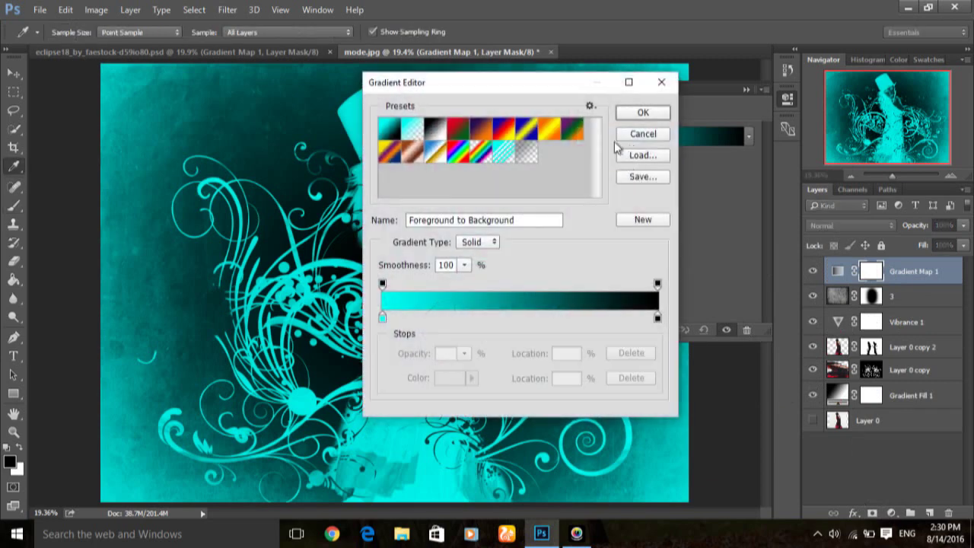
pyautogui.click(593, 105)
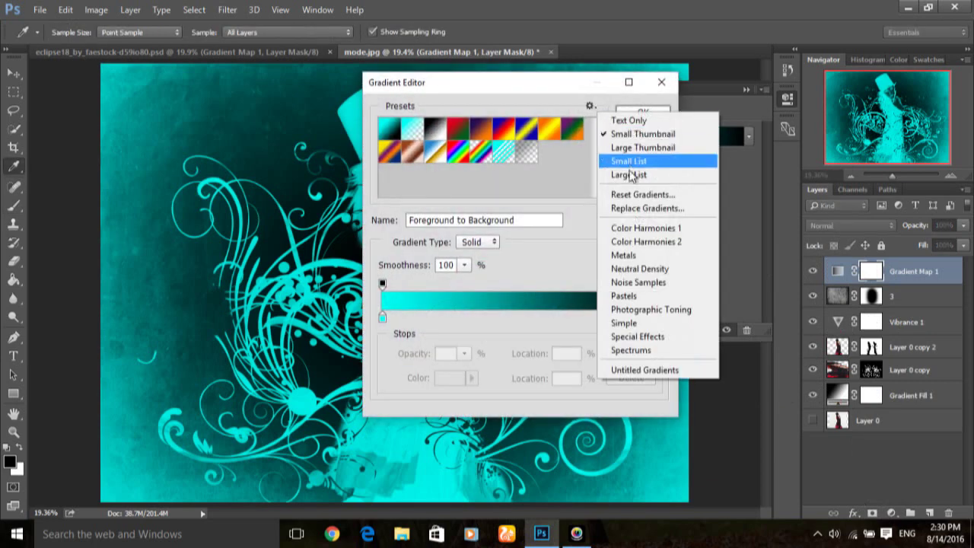
pyautogui.click(664, 312)
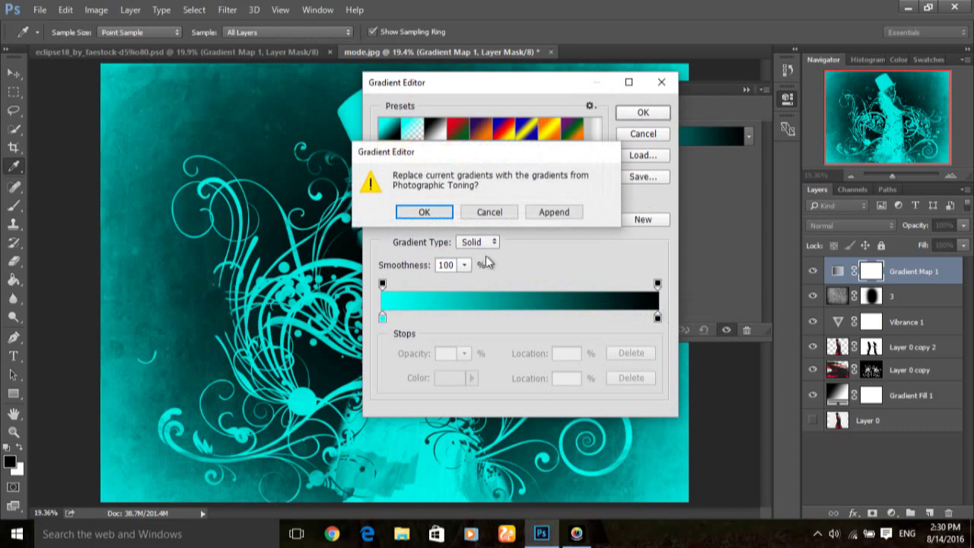
pyautogui.click(424, 212)
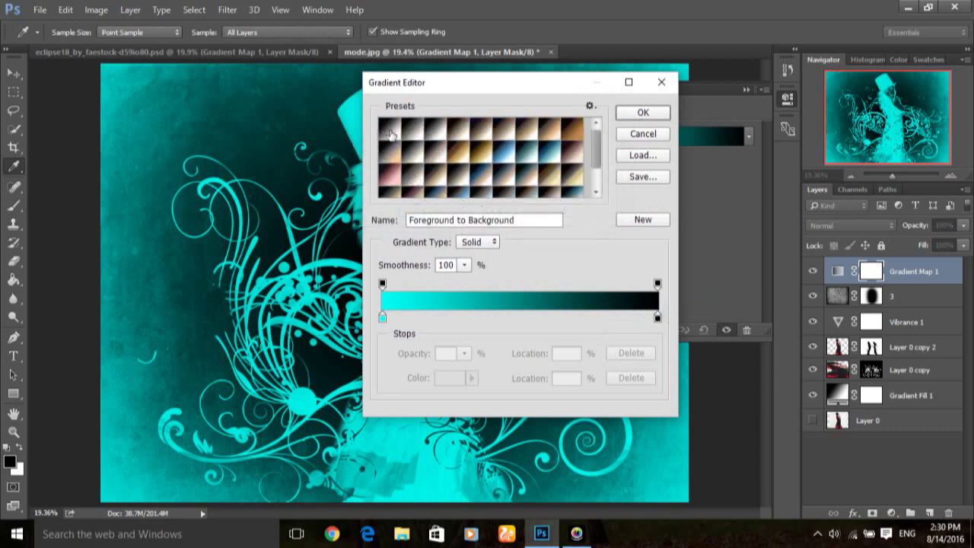
pyautogui.click(390, 137)
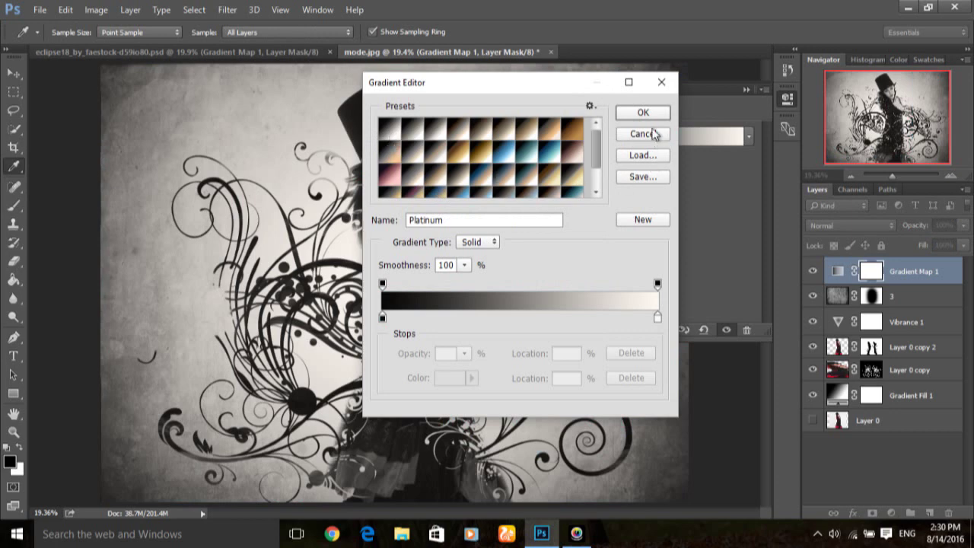
pyautogui.click(649, 116)
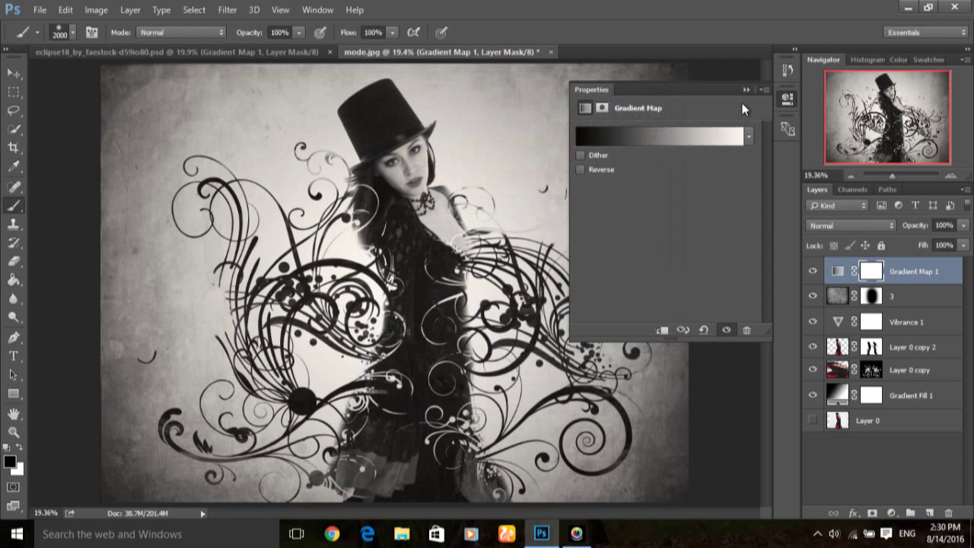
# Blend the Gradient Map layer in Soft Light and review the full image
pyautogui.click(745, 90)
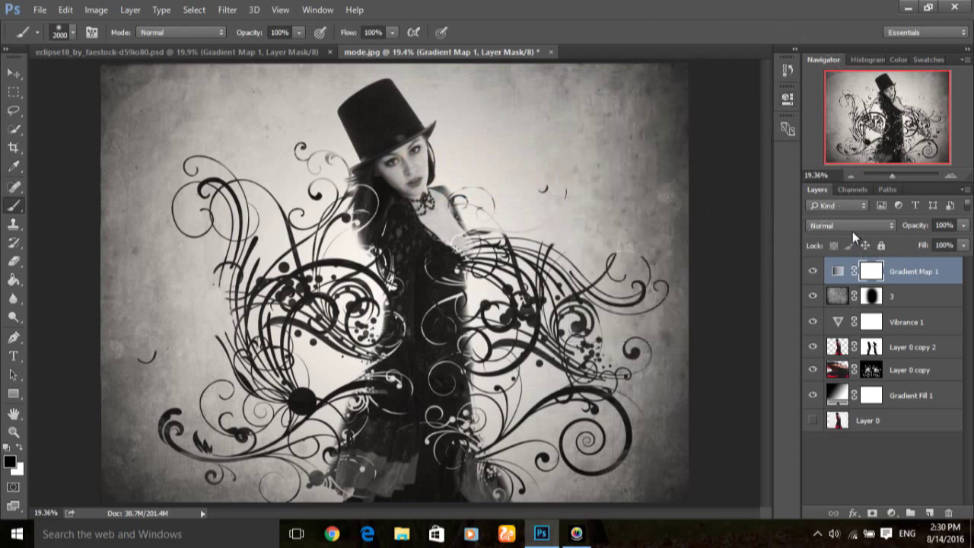
pyautogui.click(851, 227)
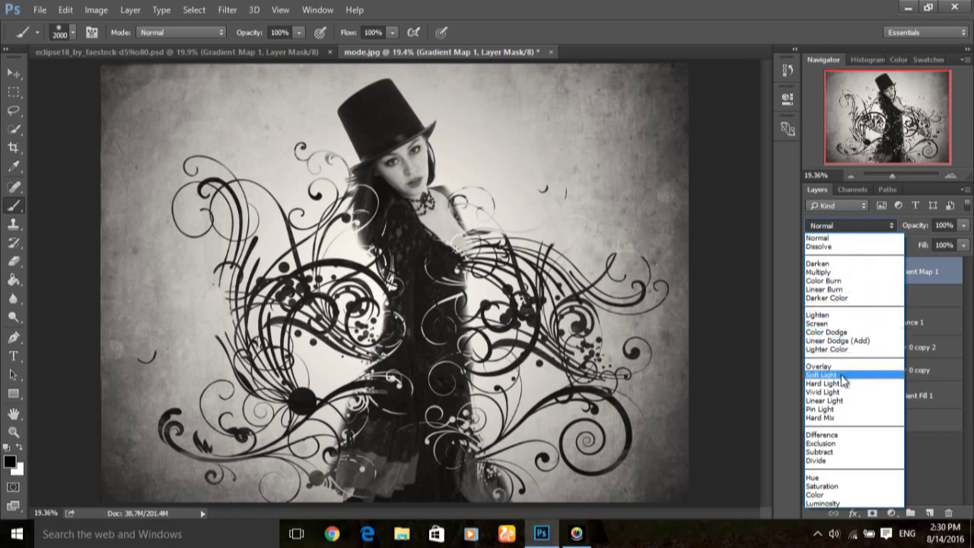
pyautogui.click(845, 375)
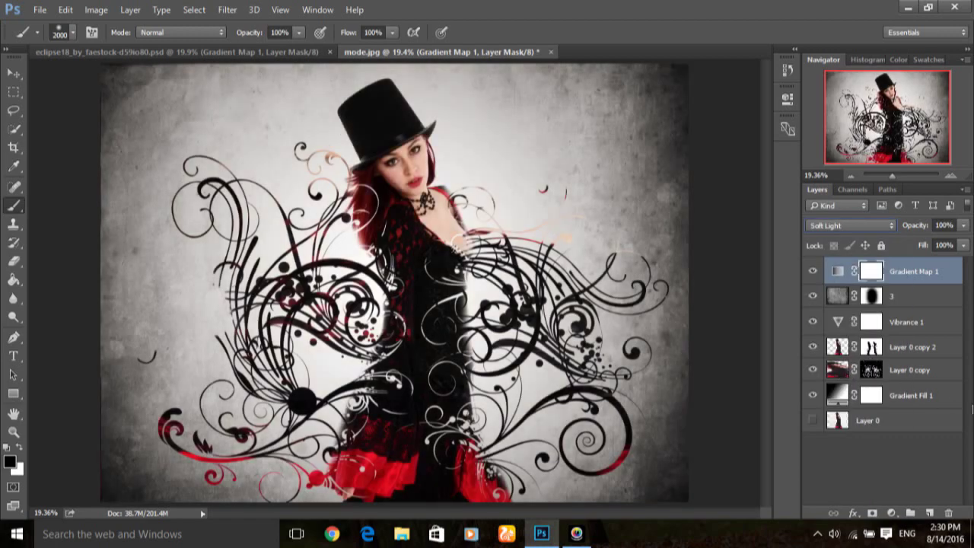
pyautogui.hotkey('ctrl', '+')
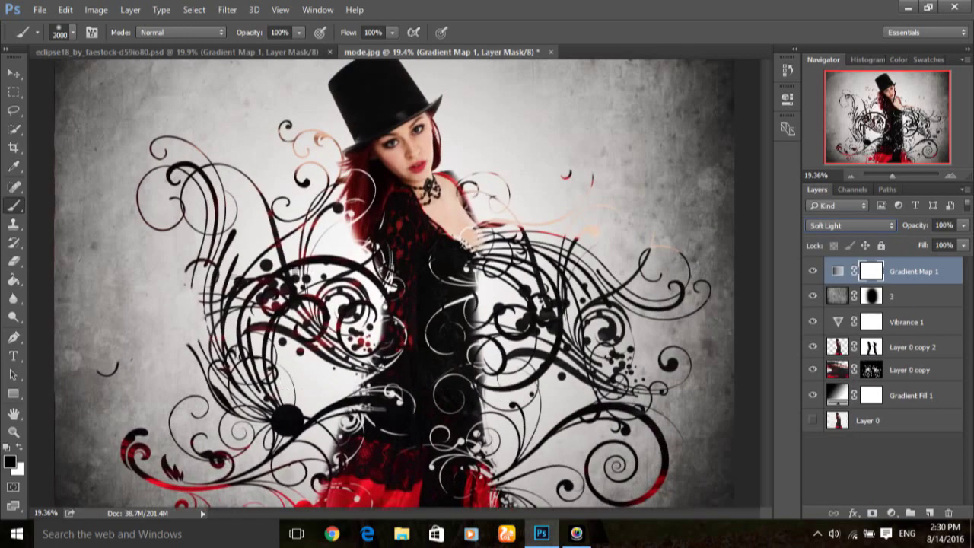
pyautogui.hotkey('ctrl', '0')
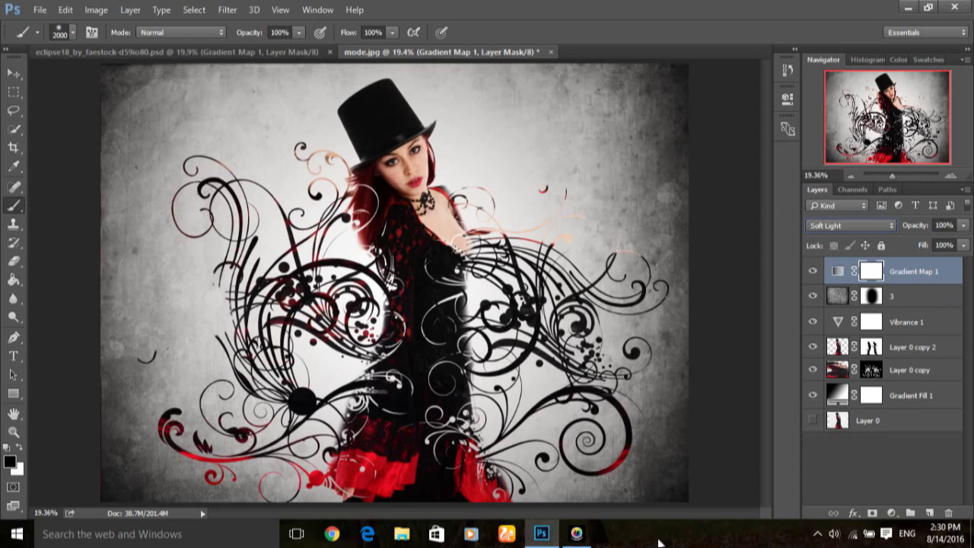
pyautogui.click(576, 533)
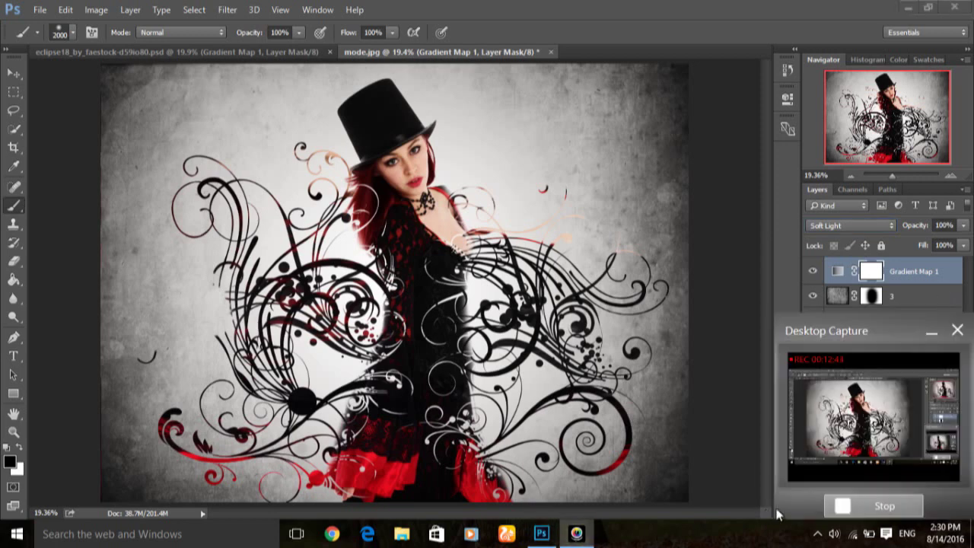